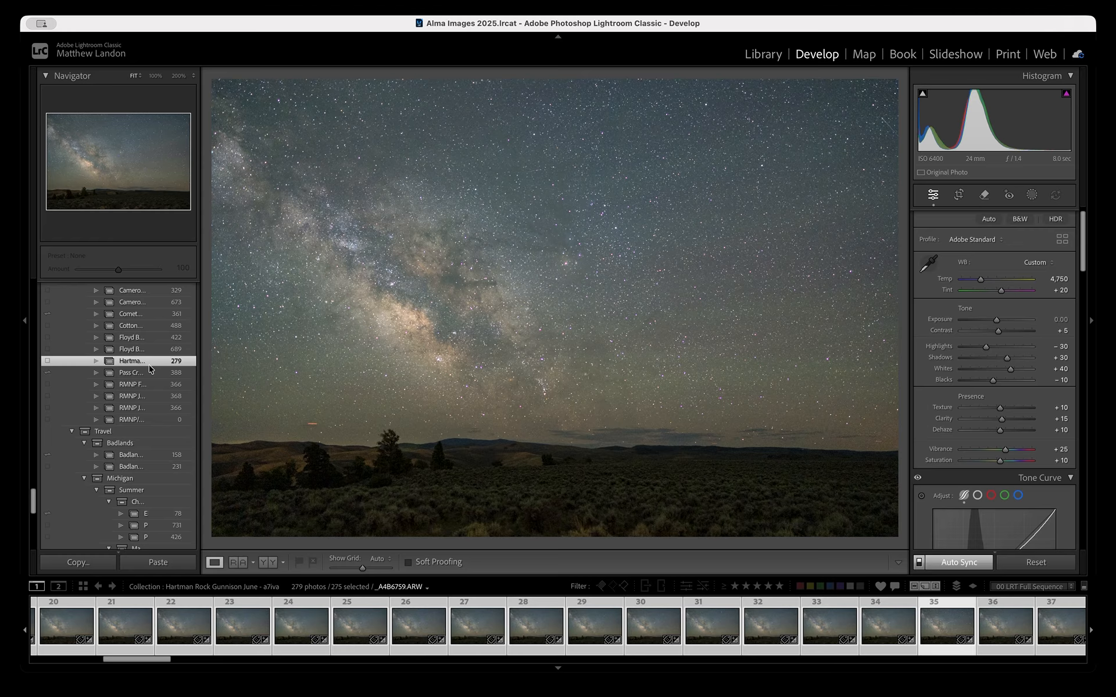
Open the Almont Triangle June - a7iva collection from the Nightscape time-lapse set
{"action": "scroll", "coordinate": [945, 641], "scroll_direction": "down", "scroll_amount": 10}
{"action": "scroll", "coordinate": [944, 636], "scroll_direction": "down", "scroll_amount": 2}
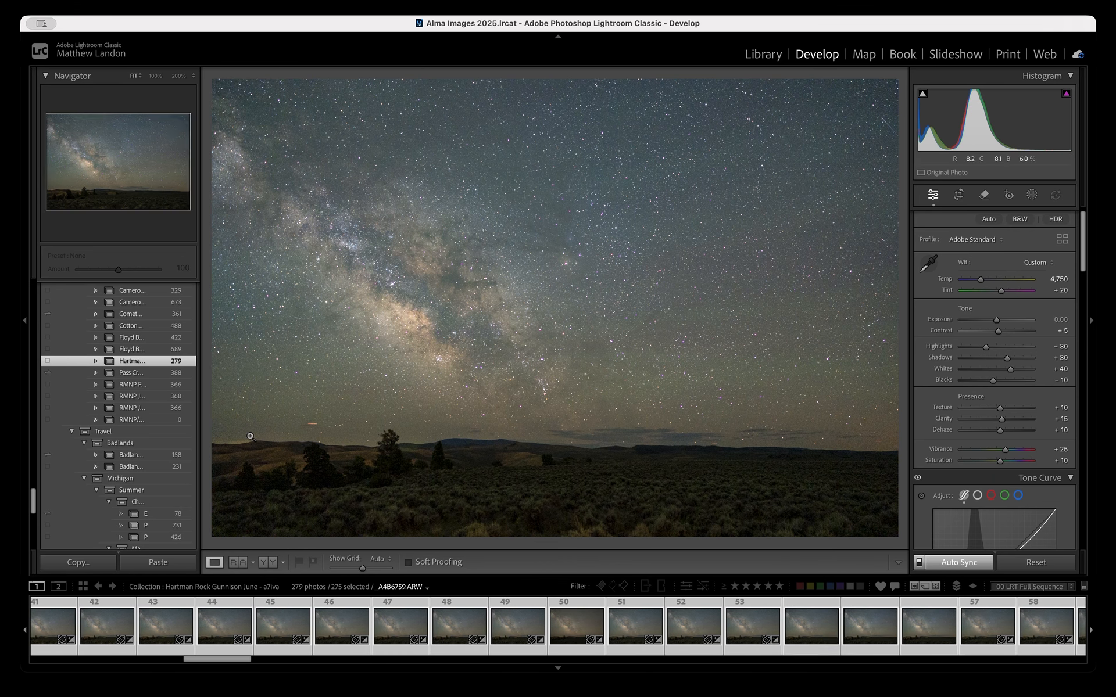
{"action": "scroll", "coordinate": [140, 365], "scroll_direction": "up", "scroll_amount": 4}
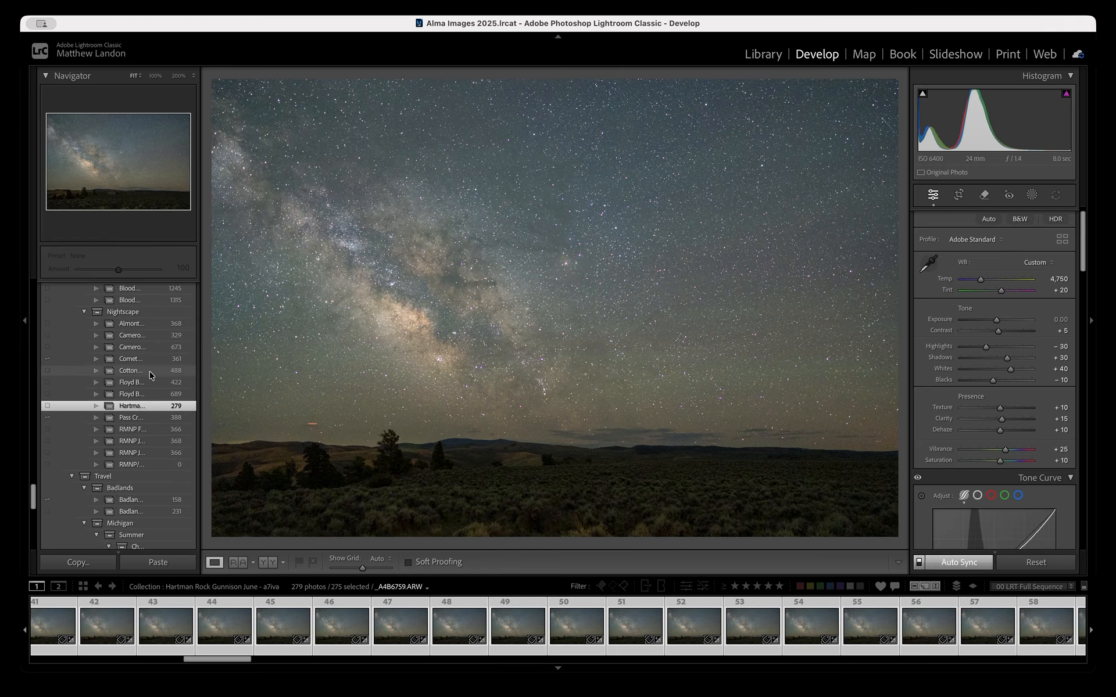
{"action": "left_click", "coordinate": [145, 330]}
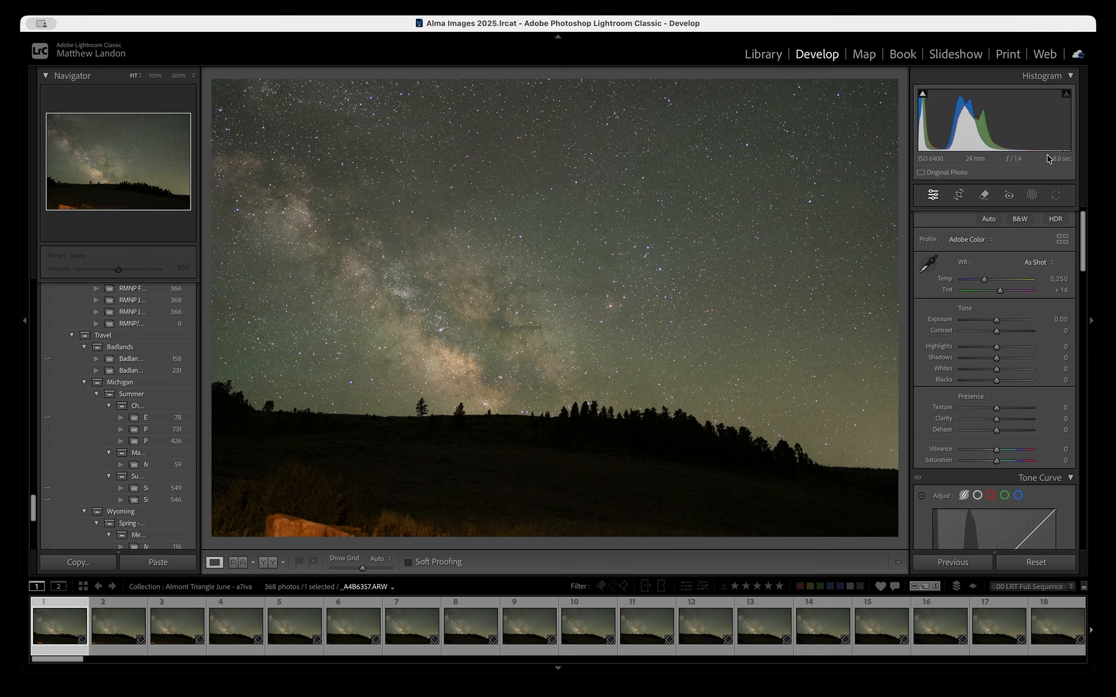
Select the 13th frame of the sequence and set its profile to Adobe Standard
{"action": "left_click", "coordinate": [660, 274]}
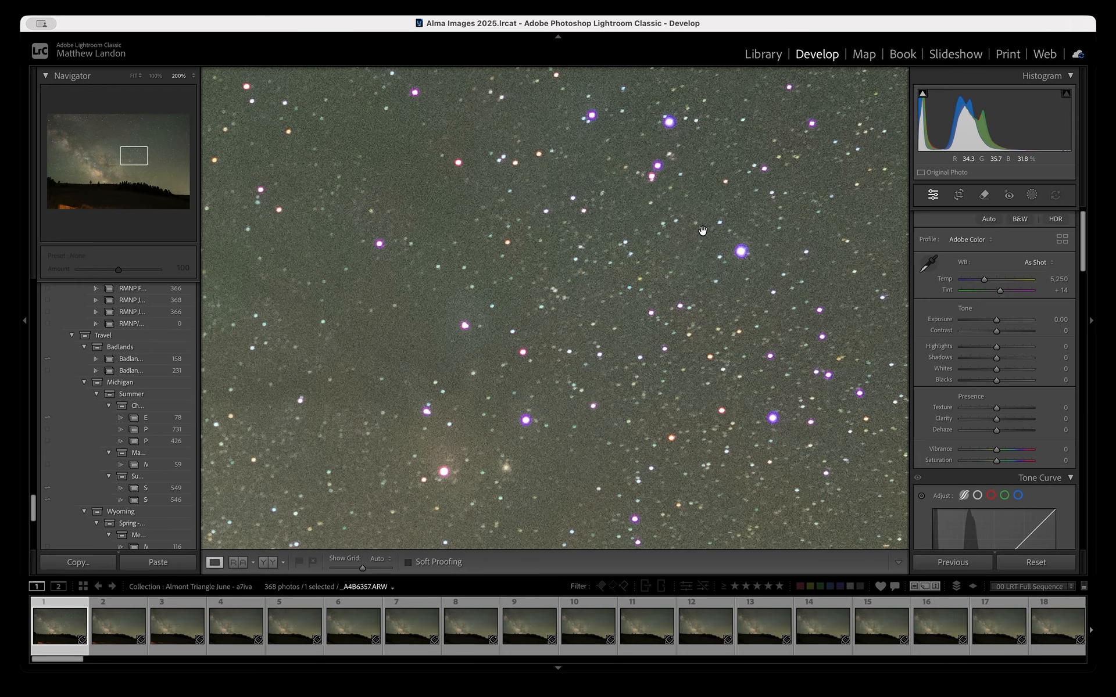
{"action": "left_click", "coordinate": [740, 305]}
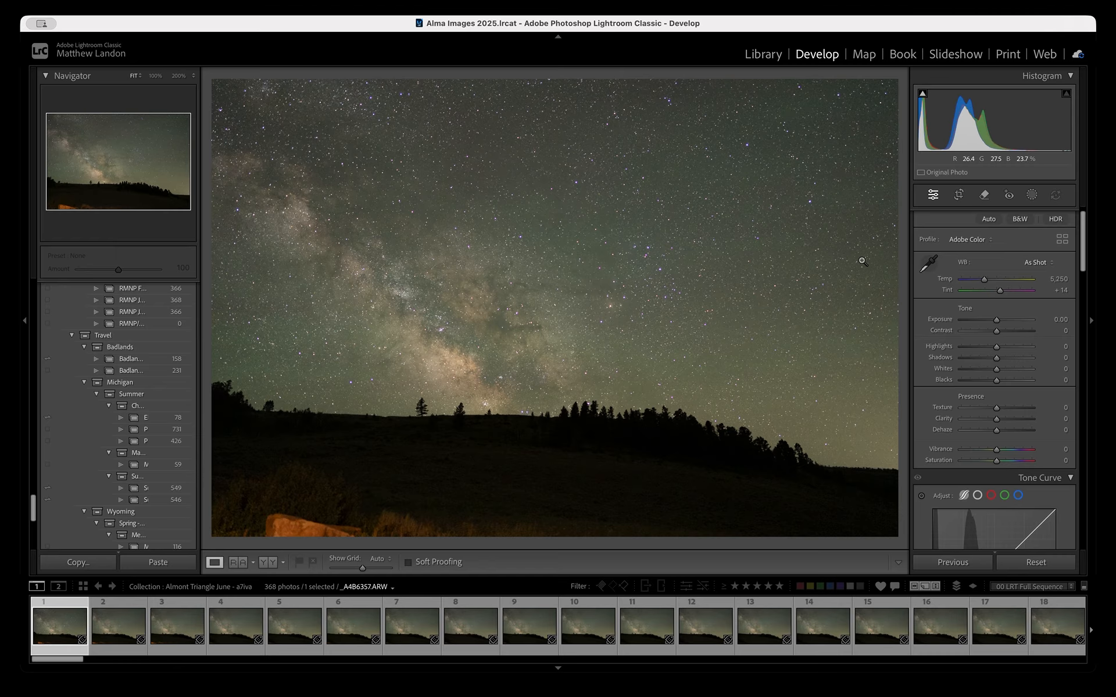
{"action": "left_click", "coordinate": [772, 637]}
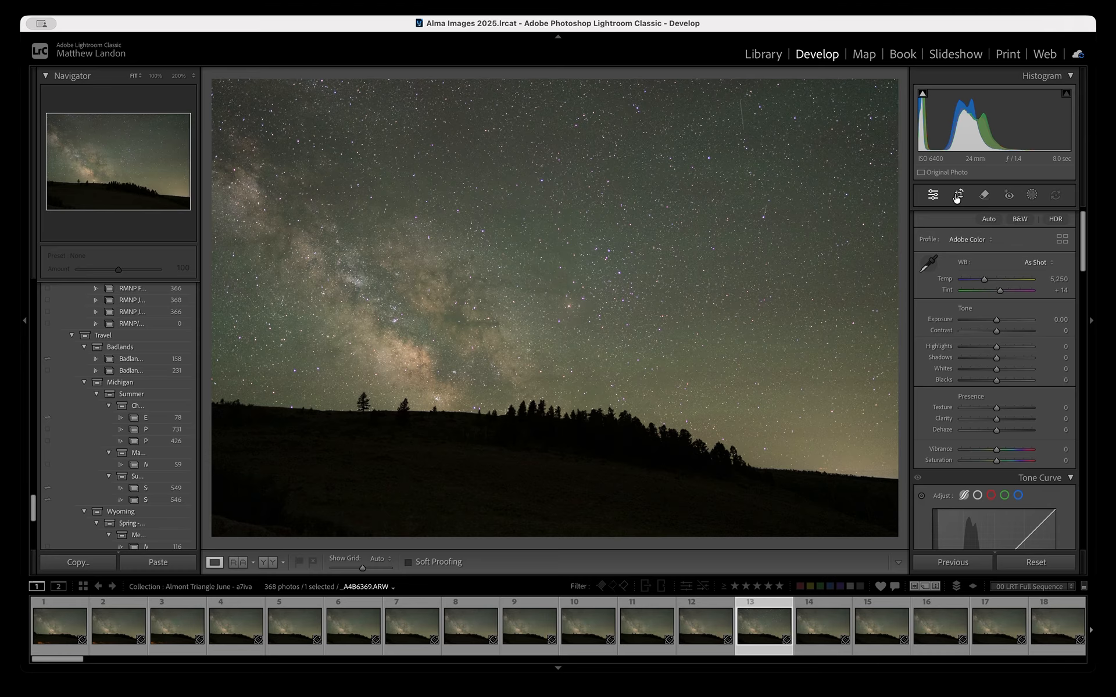
{"action": "left_click", "coordinate": [963, 240]}
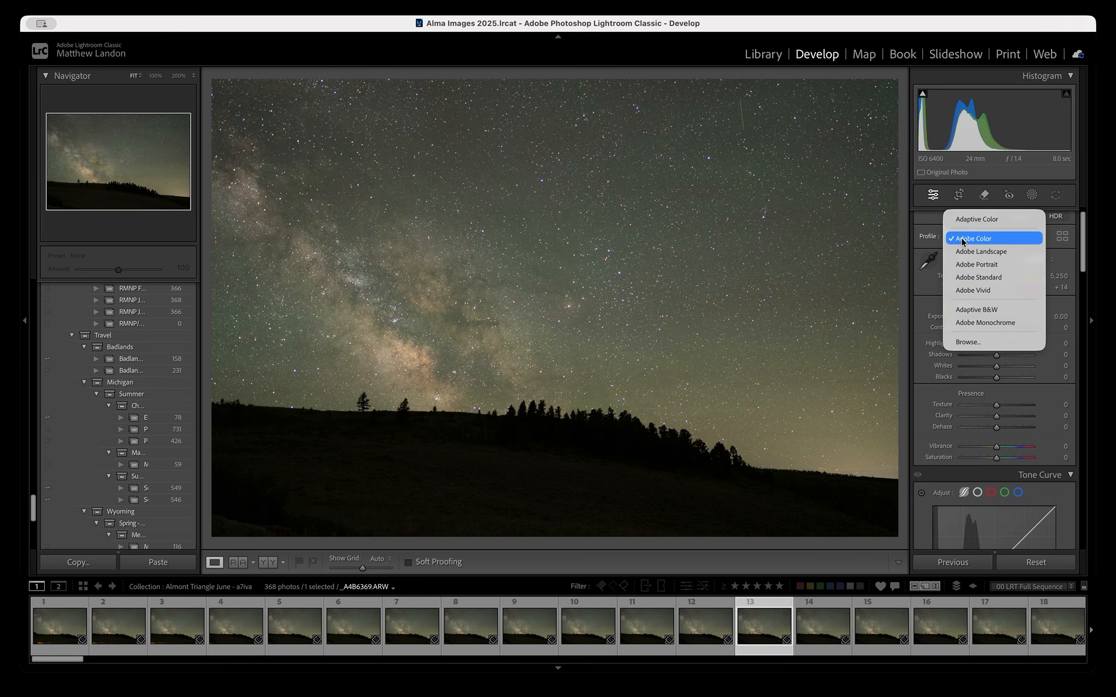
{"action": "left_click", "coordinate": [1005, 282]}
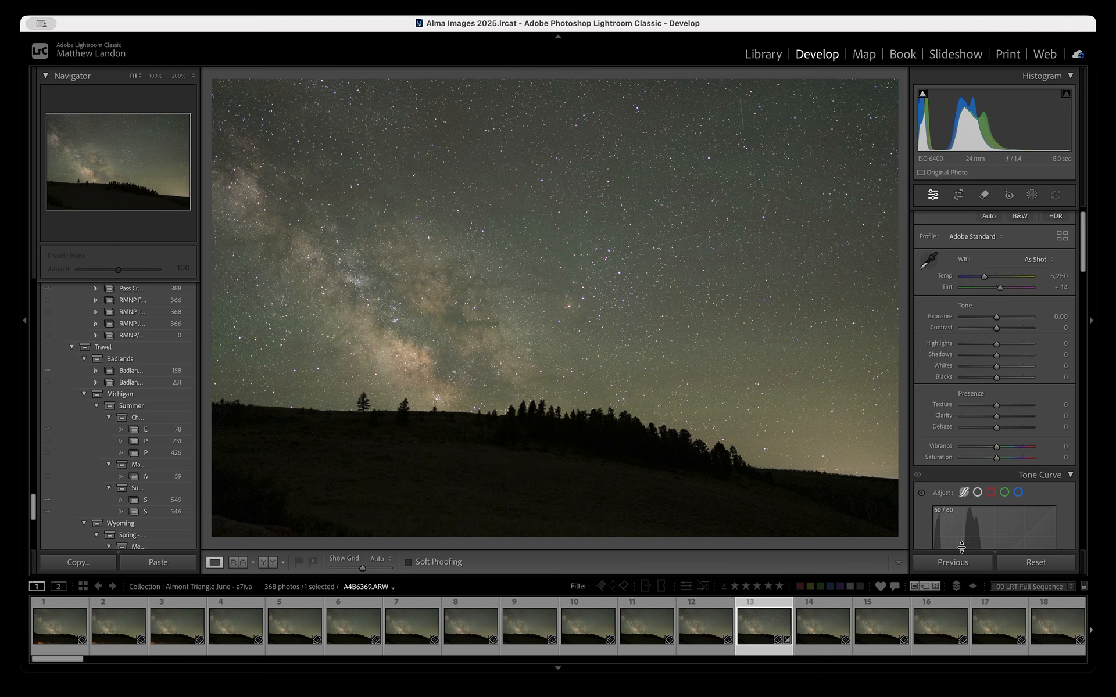
Raise Vibrance and Saturation to +100 to exaggerate the photo's color casts
{"action": "left_click_drag", "start_coordinate": [997, 449], "coordinate": [1074, 473]}
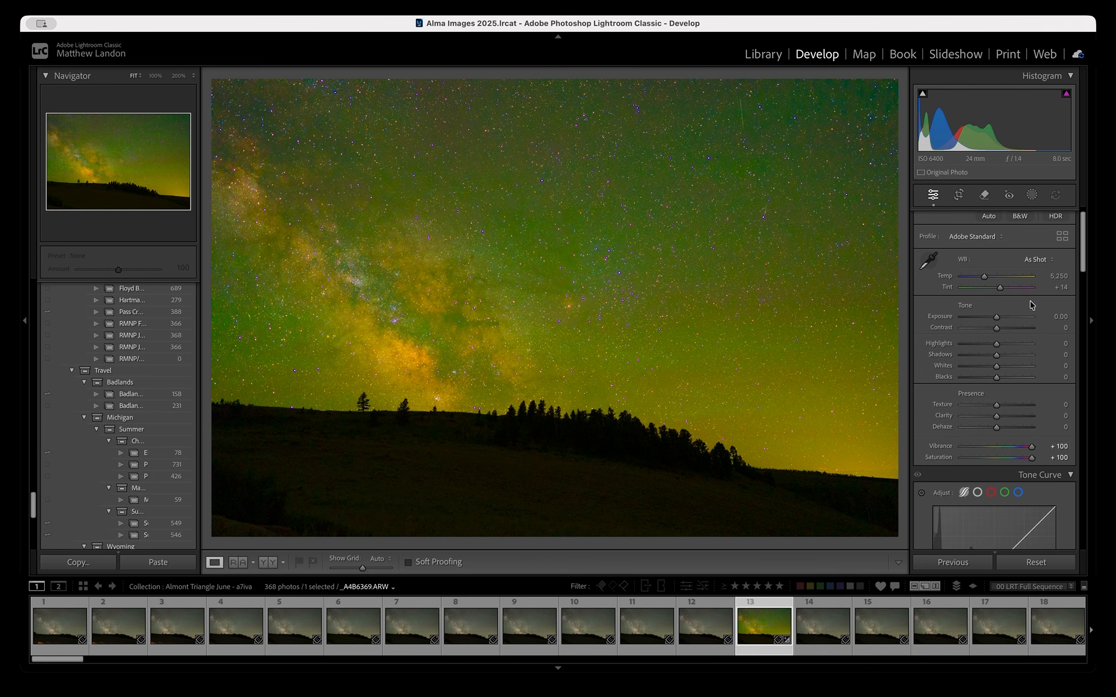
{"action": "scroll", "coordinate": [985, 279], "scroll_direction": "down", "scroll_amount": 1}
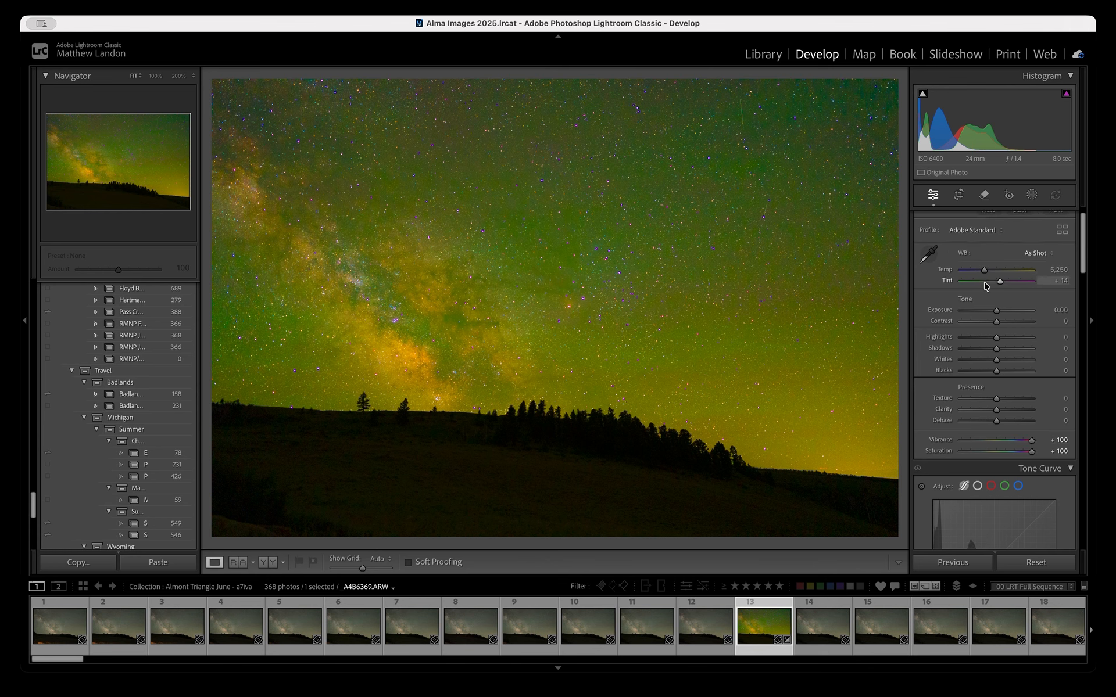
{"action": "scroll", "coordinate": [988, 285], "scroll_direction": "up", "scroll_amount": 2}
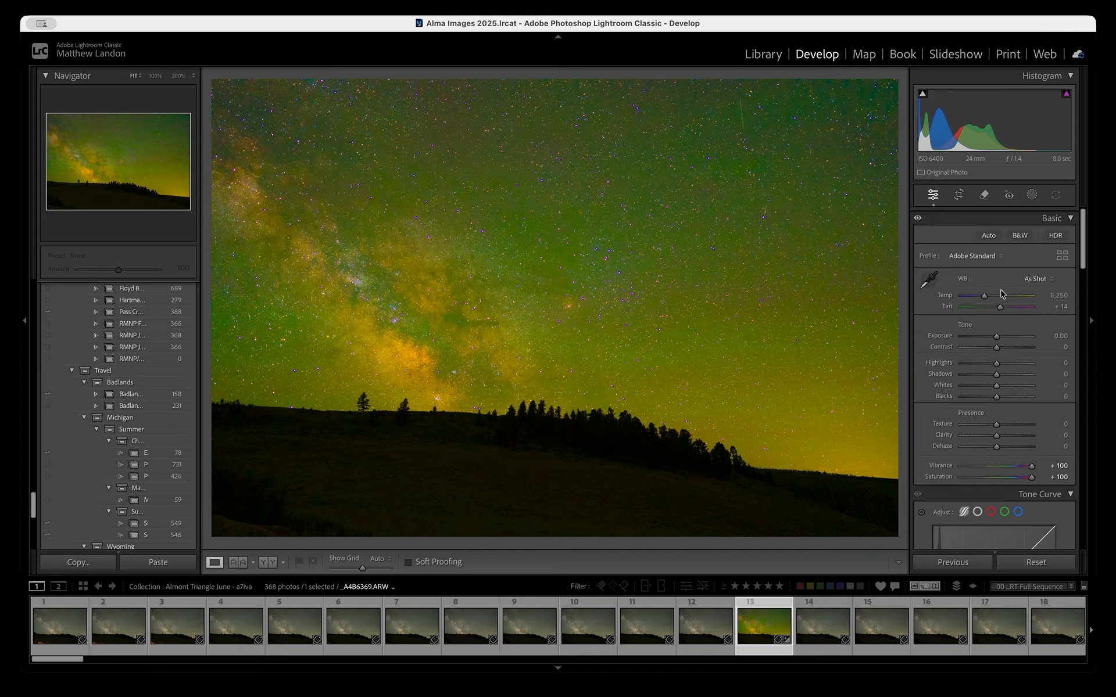
Sweep the white balance temperature between its cool and warm extremes and set it to 4,025
{"action": "left_click", "coordinate": [986, 296]}
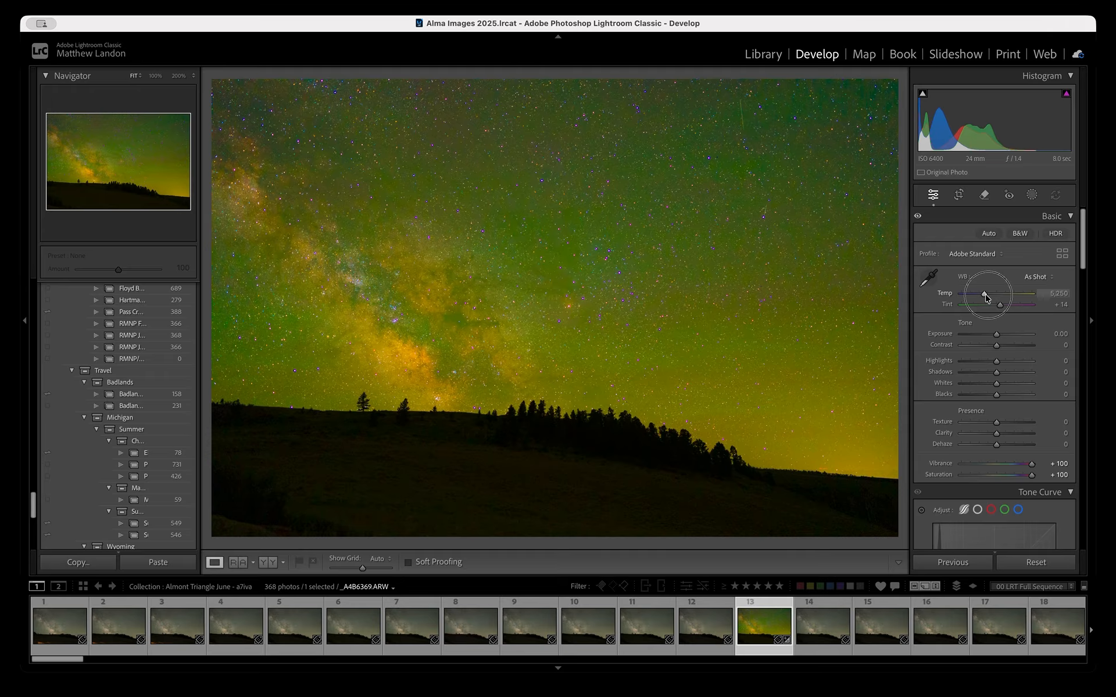
{"action": "left_click_drag", "start_coordinate": [986, 296], "coordinate": [983, 295]}
{"action": "double_click", "coordinate": [984, 295]}
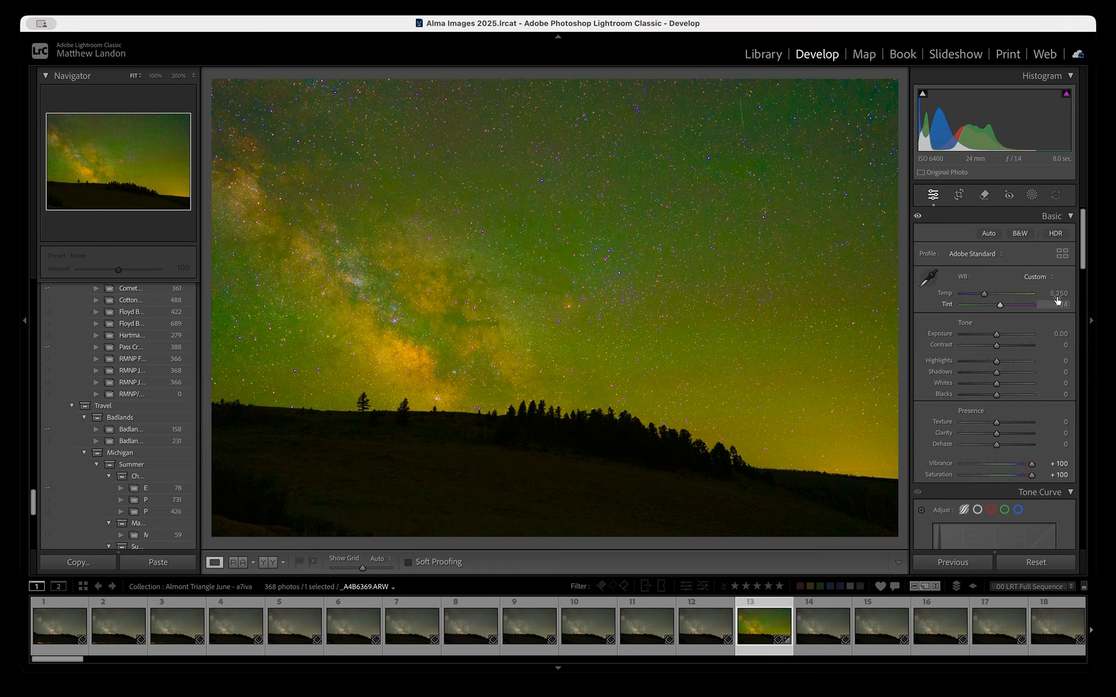
{"action": "left_click", "coordinate": [986, 298]}
{"action": "left_click_drag", "start_coordinate": [986, 298], "coordinate": [955, 302]}
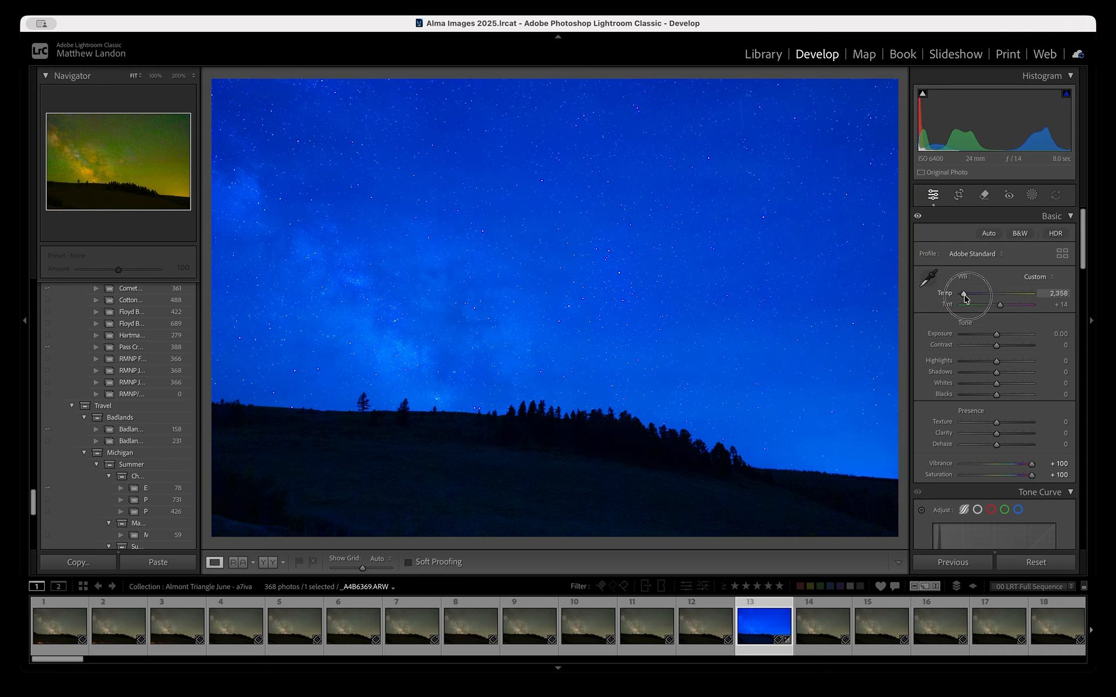
{"action": "left_click_drag", "start_coordinate": [962, 300], "coordinate": [1038, 302]}
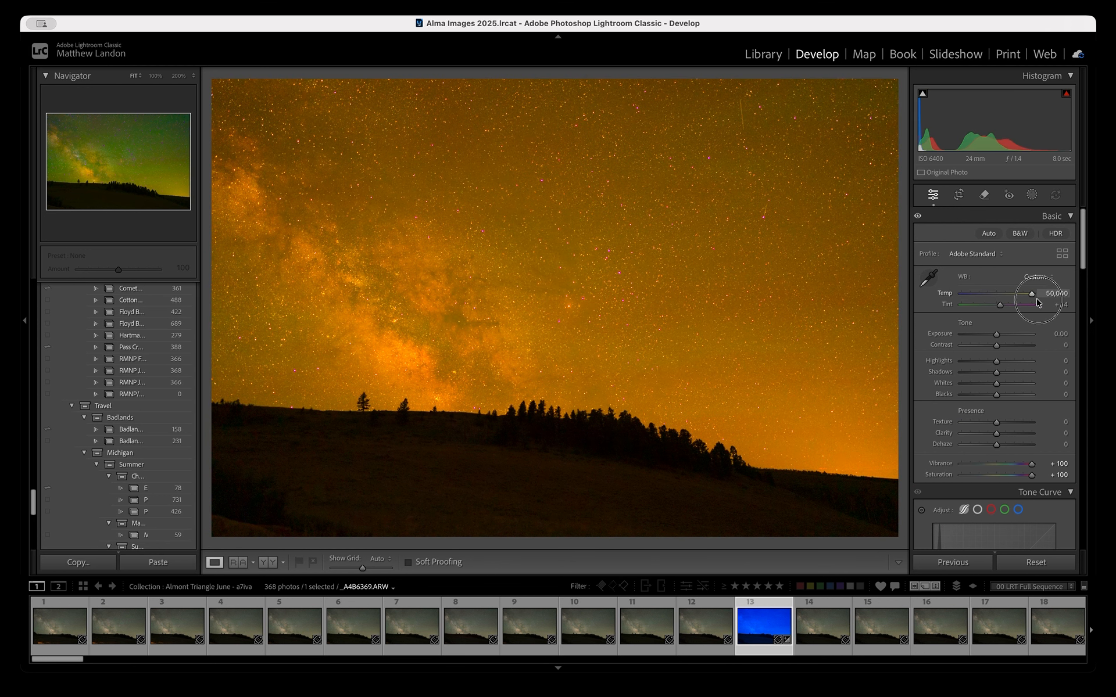
{"action": "left_click_drag", "start_coordinate": [1038, 302], "coordinate": [977, 301]}
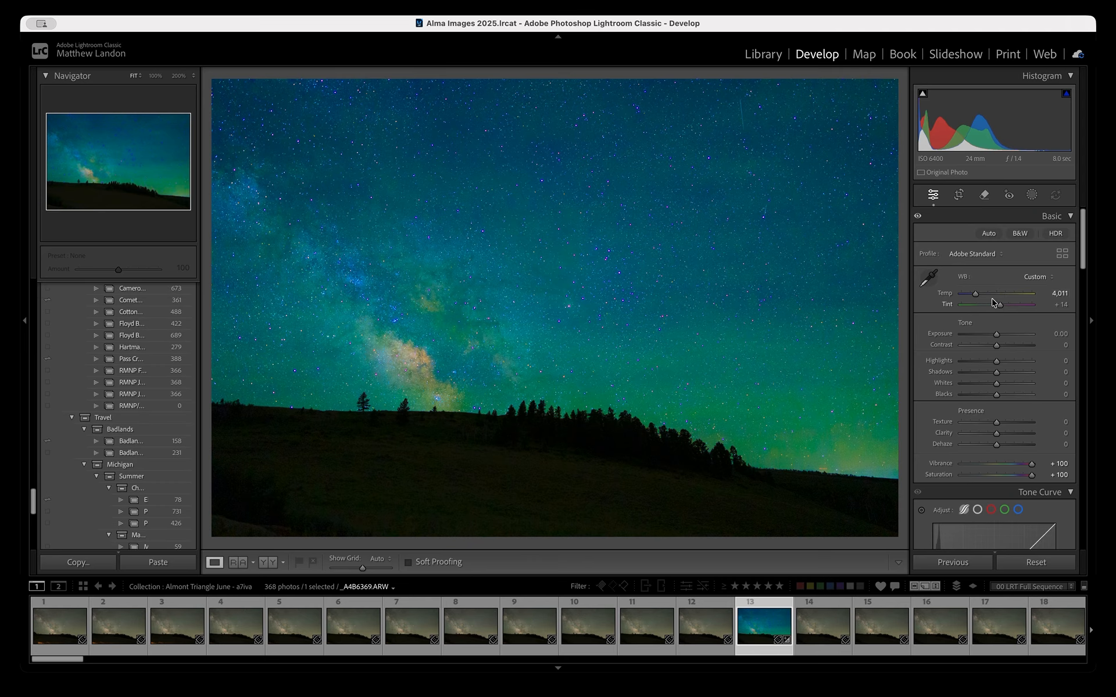
{"action": "left_click", "coordinate": [975, 295]}
{"action": "left_click", "coordinate": [1063, 295]}
{"action": "type", "text": "4025"}
{"action": "key", "text": "Return"}
{"action": "scroll", "coordinate": [116, 416], "scroll_direction": "up", "scroll_amount": 1}
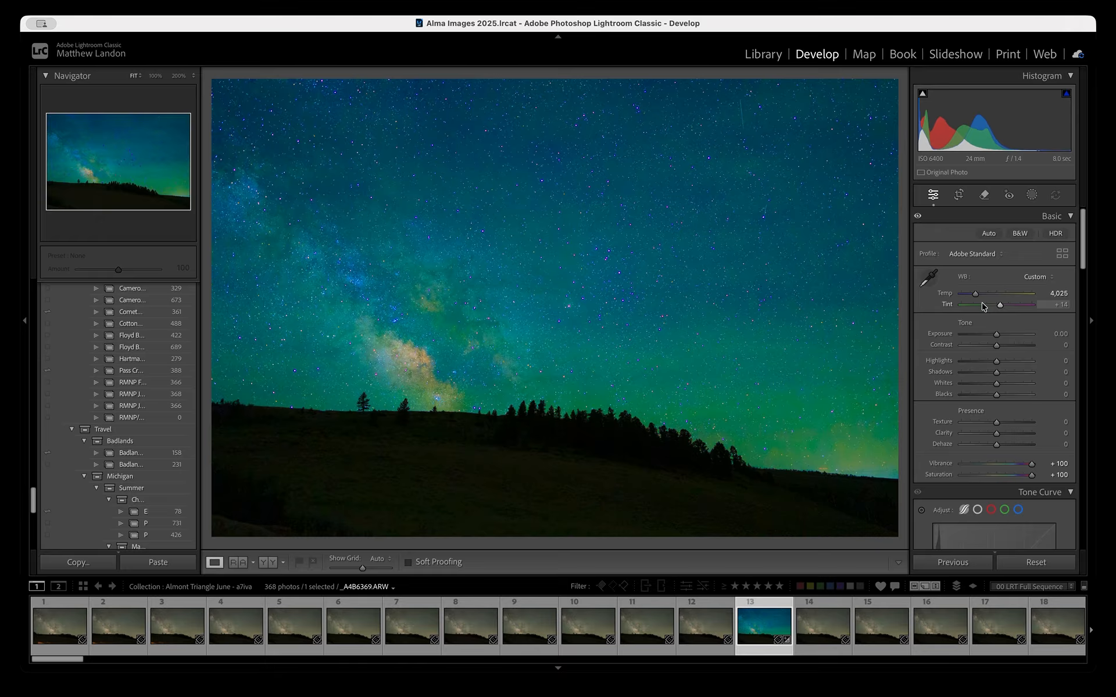
Try the Tint range toward magenta, set Tint to +25, and set the temperature to 4,250
{"action": "left_click_drag", "start_coordinate": [1001, 309], "coordinate": [1004, 309]}
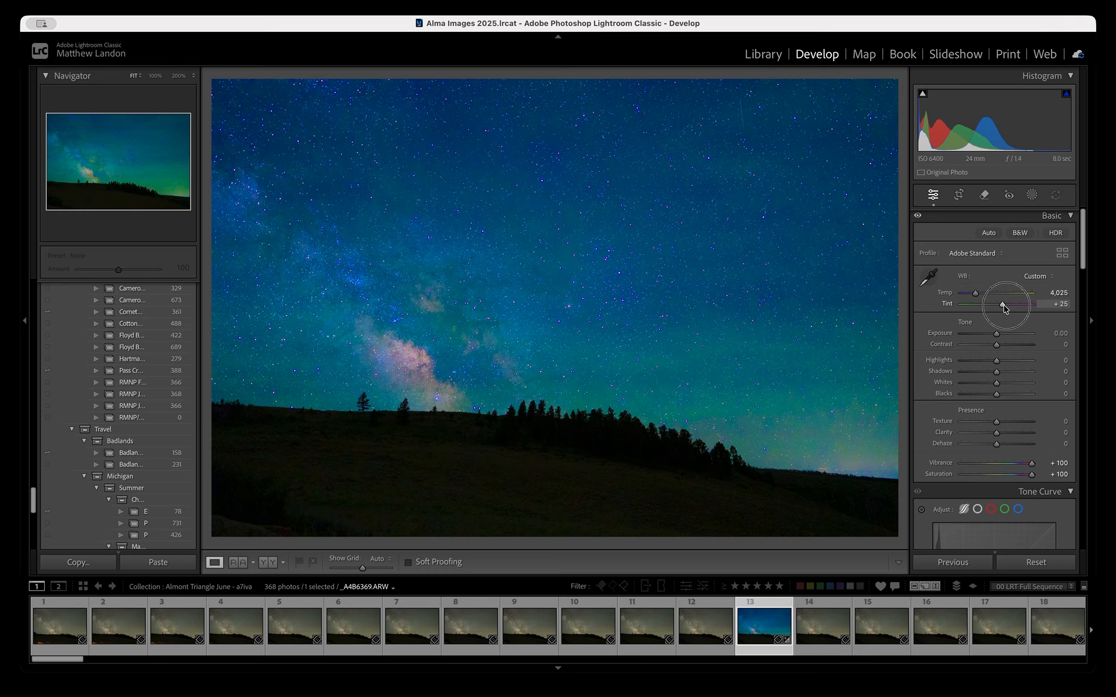
{"action": "left_click_drag", "start_coordinate": [1004, 309], "coordinate": [1037, 311]}
{"action": "left_click_drag", "start_coordinate": [1025, 309], "coordinate": [1001, 308]}
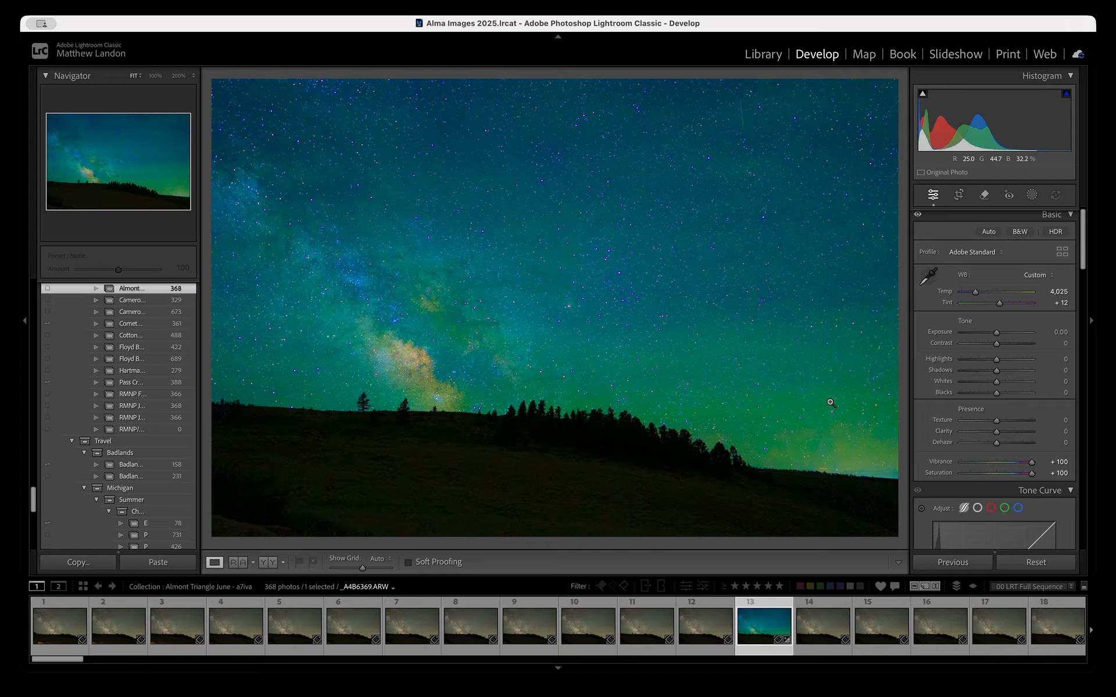
{"action": "left_click_drag", "start_coordinate": [1000, 308], "coordinate": [1004, 307]}
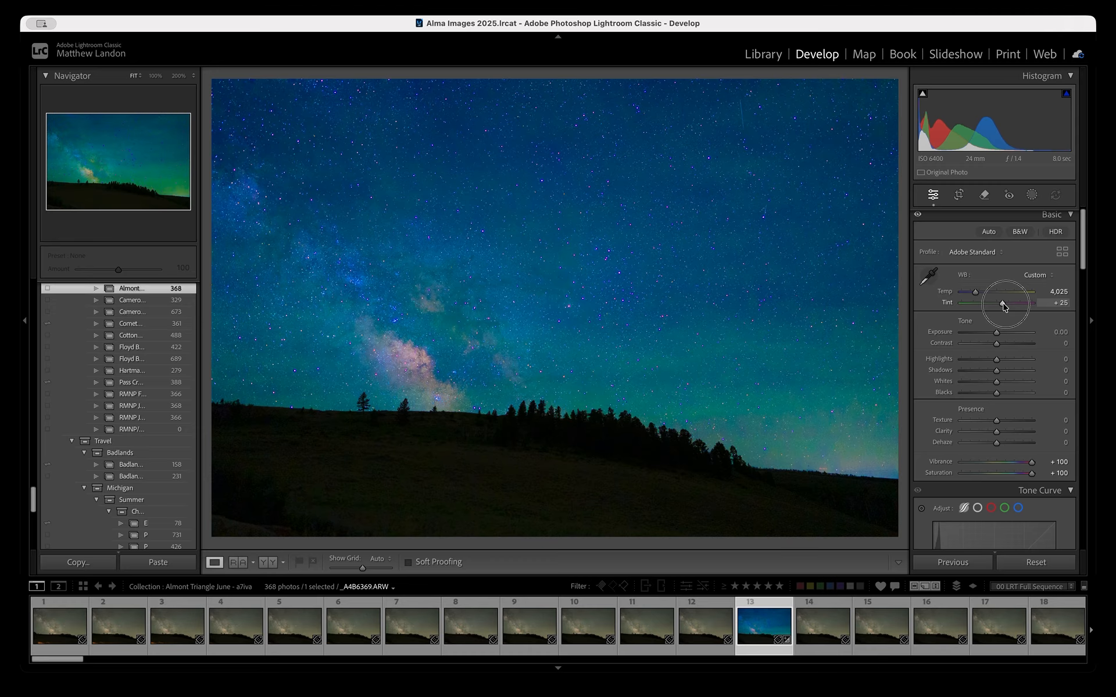
{"action": "left_click_drag", "start_coordinate": [1004, 306], "coordinate": [1003, 304]}
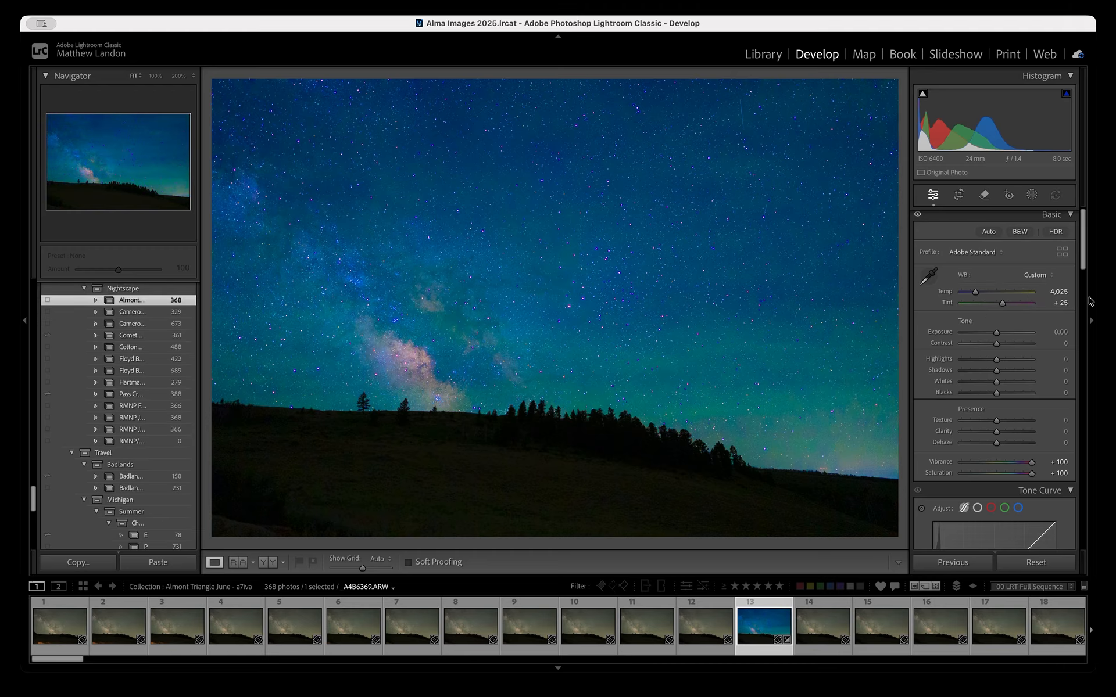
{"action": "left_click", "coordinate": [1058, 291]}
{"action": "type", "text": "4250"}
{"action": "key", "text": "Return"}
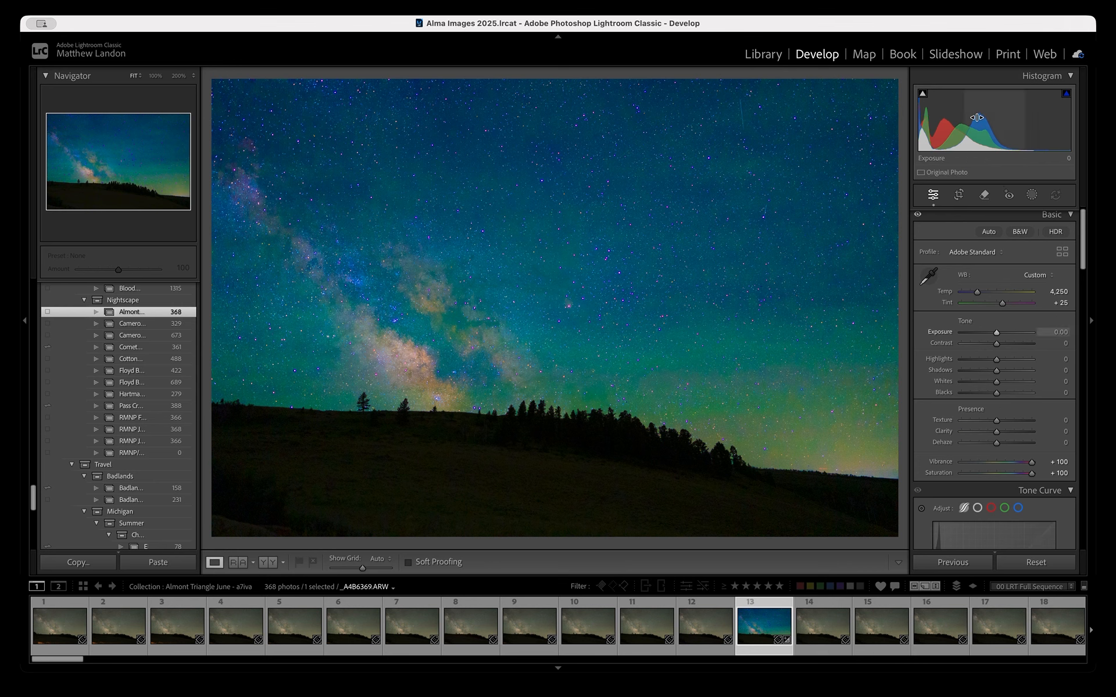
Reset Vibrance and Saturation to 0
{"action": "left_click", "coordinate": [938, 464]}
{"action": "double_click", "coordinate": [938, 464]}
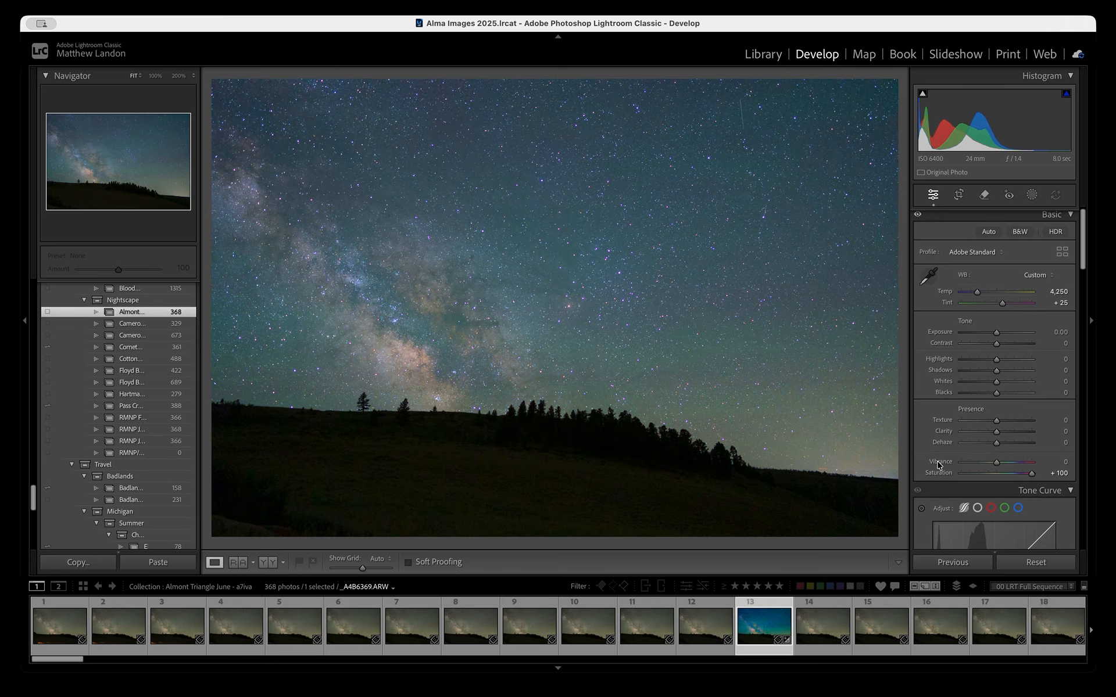
{"action": "double_click", "coordinate": [937, 473]}
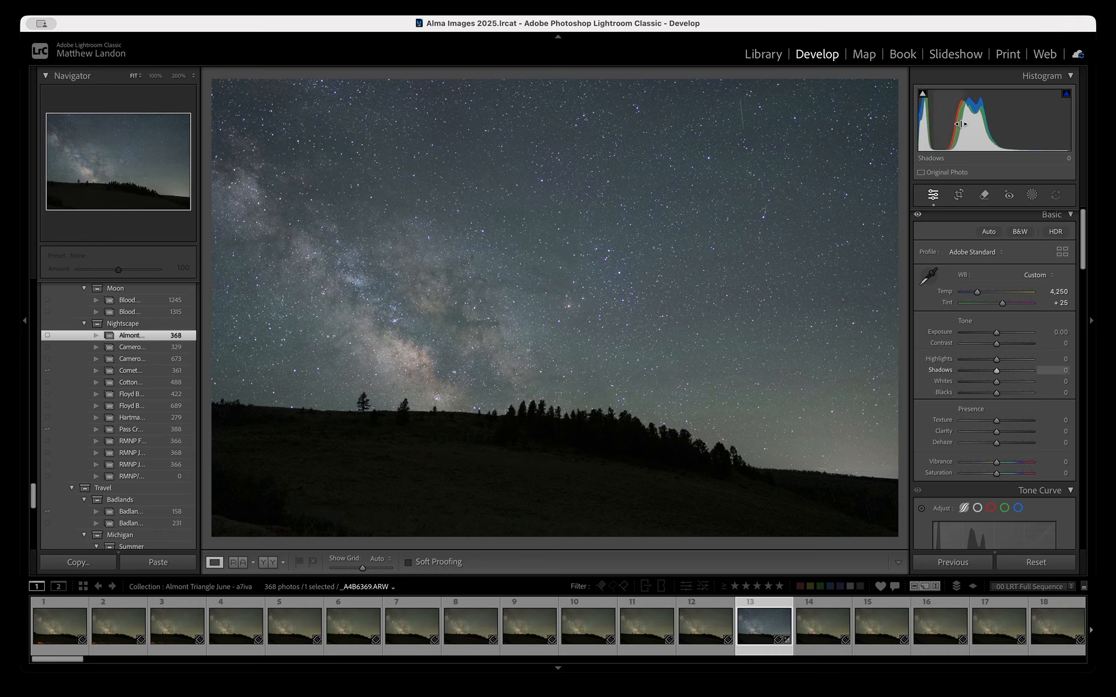
Warm the white balance by setting the temperature to 4,450 and refining it to 4,550
{"action": "scroll", "coordinate": [1017, 271], "scroll_direction": "down", "scroll_amount": 1}
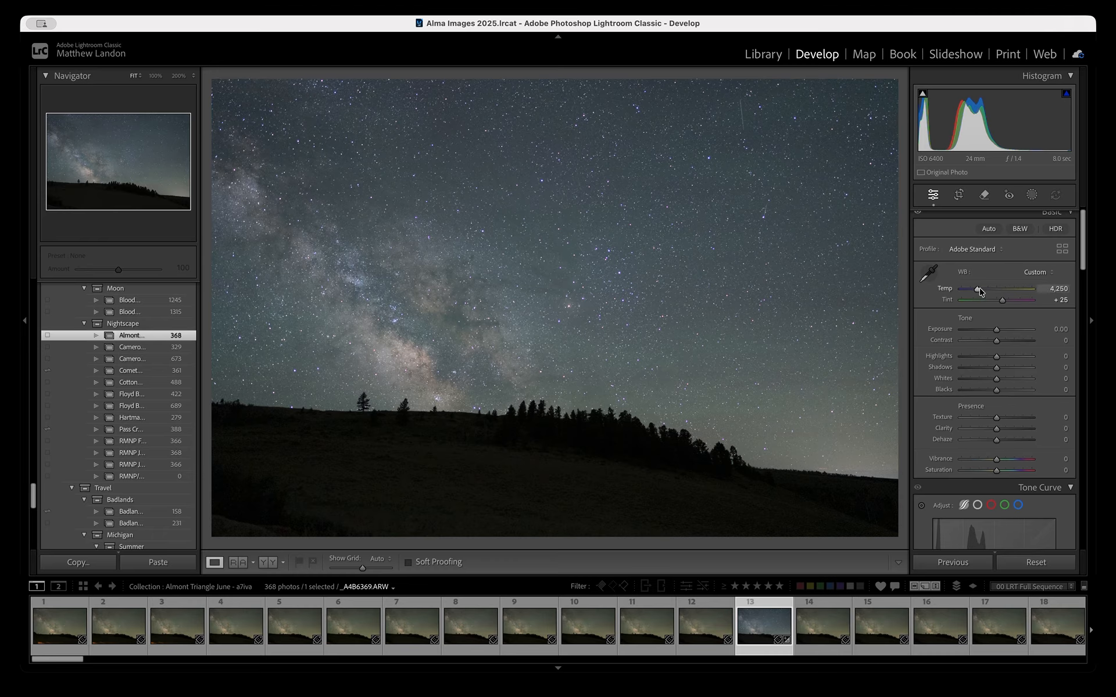
{"action": "left_click", "coordinate": [978, 290]}
{"action": "left_click_drag", "start_coordinate": [979, 292], "coordinate": [981, 292]}
{"action": "left_click", "coordinate": [1051, 289]}
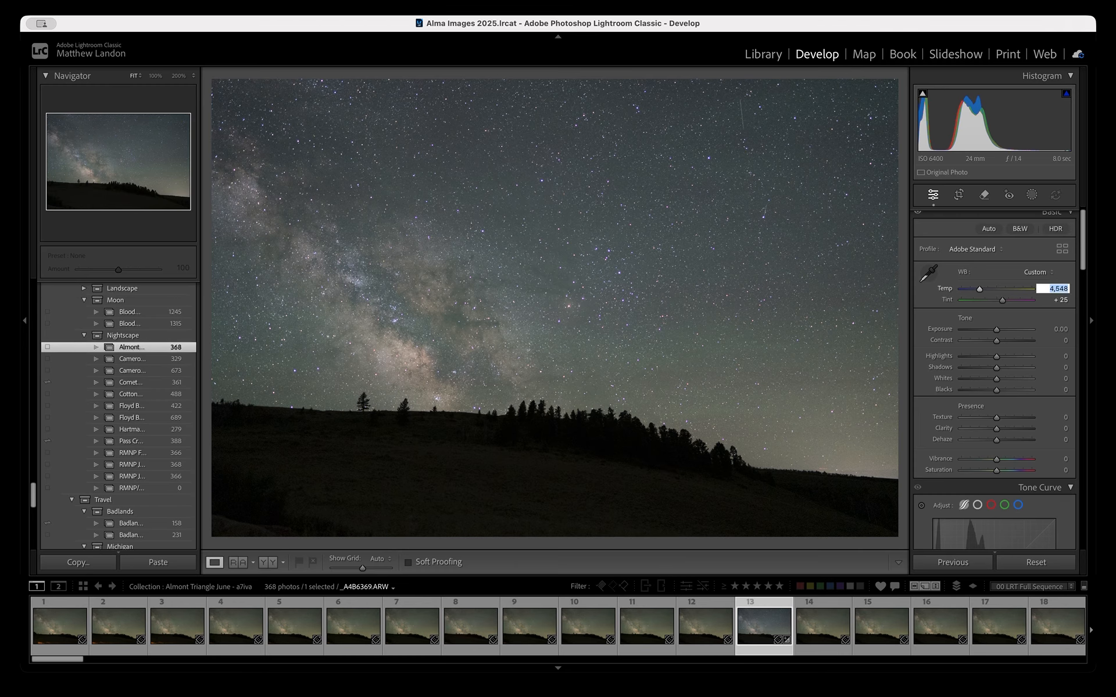
{"action": "type", "text": "4450"}
{"action": "key", "text": "Return"}
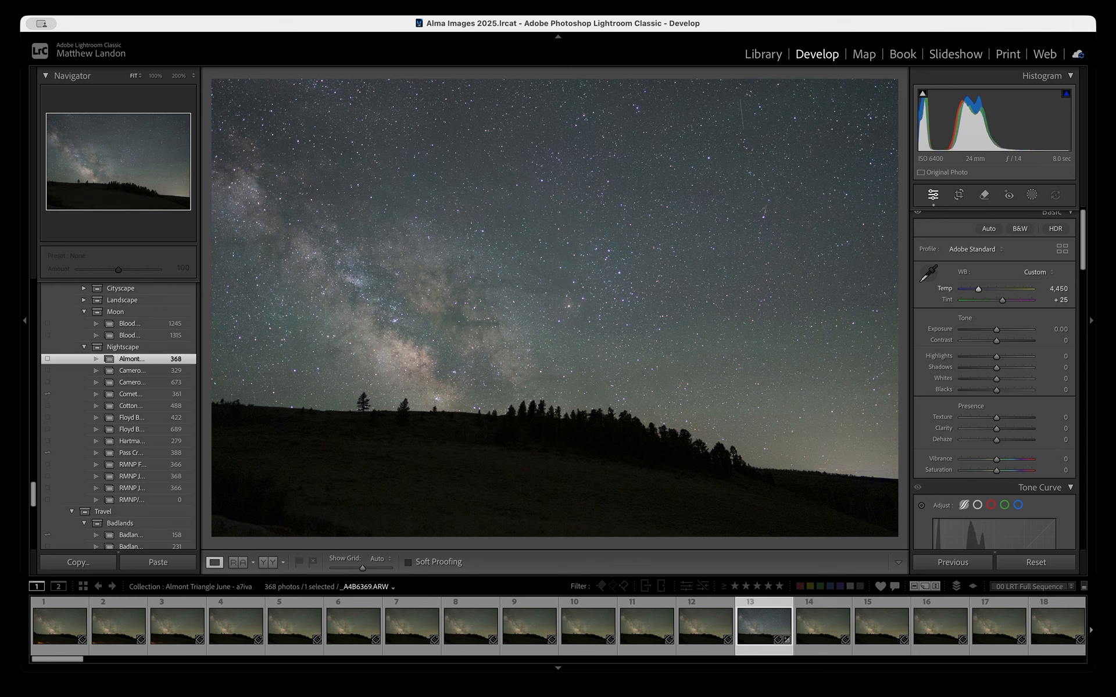
{"action": "left_click", "coordinate": [1066, 294]}
{"action": "type", "text": "4550"}
Set the Tint to +20, compare slightly higher values, and fine-tune it to +25
{"action": "left_click", "coordinate": [1064, 300]}
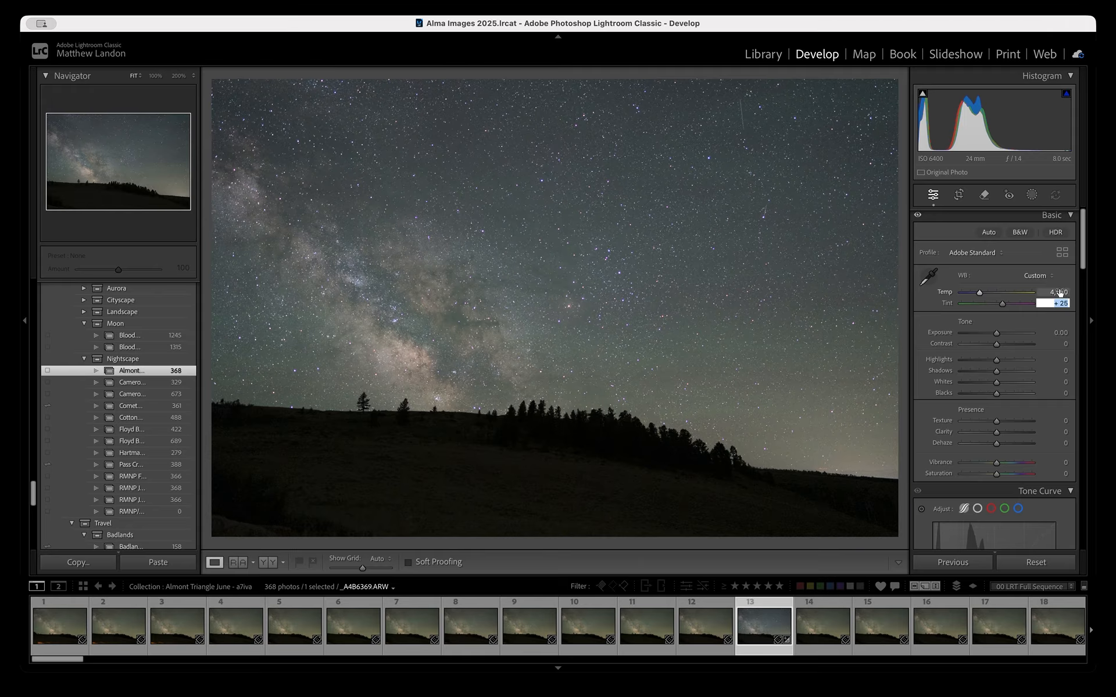
{"action": "type", "text": "20"}
{"action": "key", "text": "Return"}
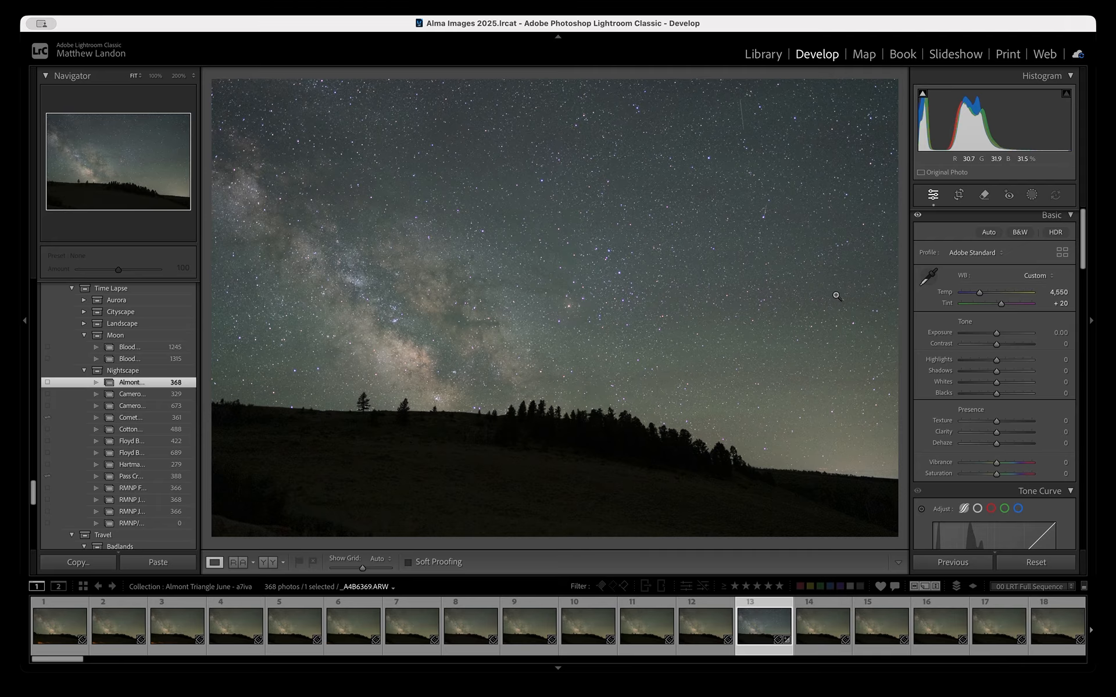
{"action": "scroll", "coordinate": [1026, 505], "scroll_direction": "down", "scroll_amount": 5}
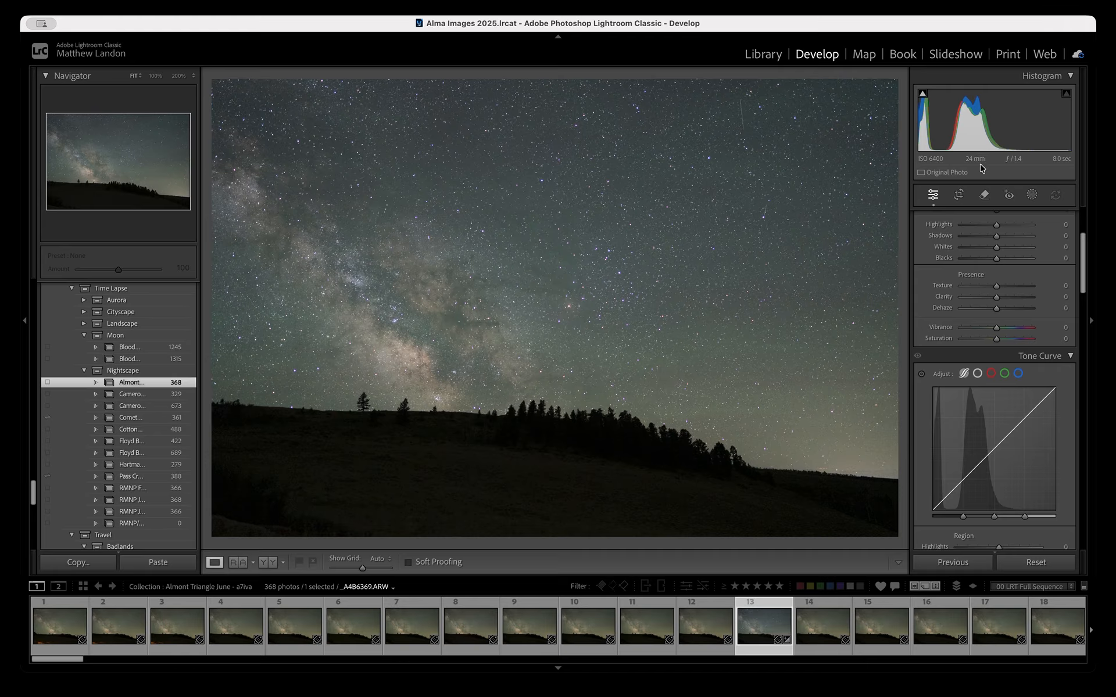
{"action": "scroll", "coordinate": [982, 233], "scroll_direction": "up", "scroll_amount": 5}
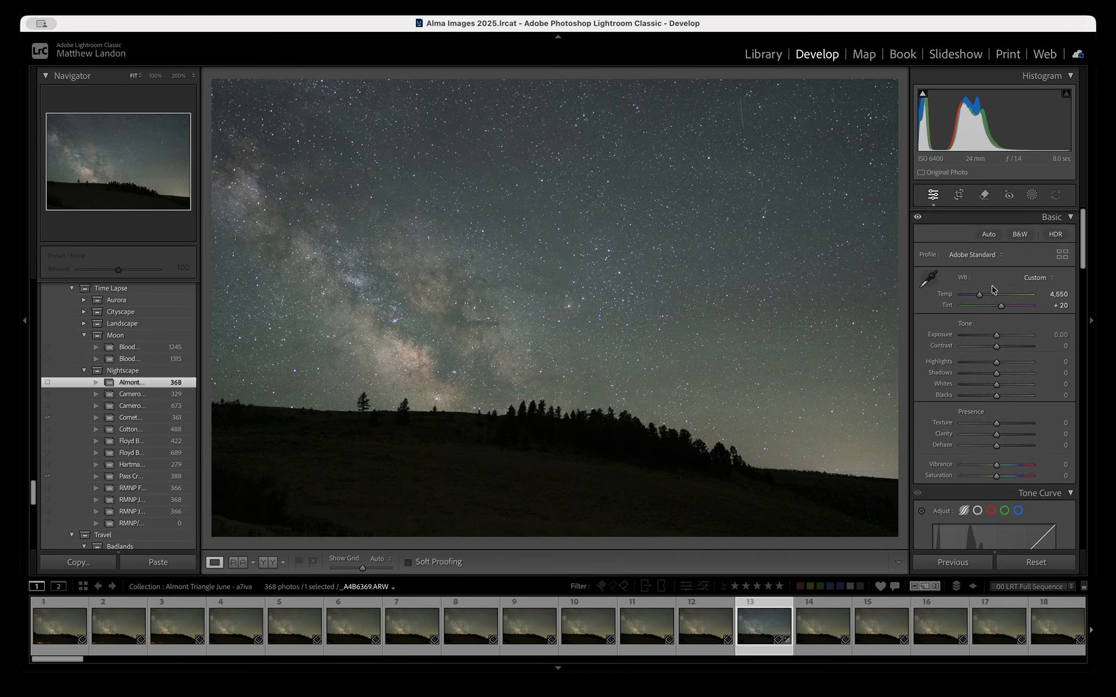
{"action": "left_click_drag", "start_coordinate": [1003, 305], "coordinate": [1004, 305]}
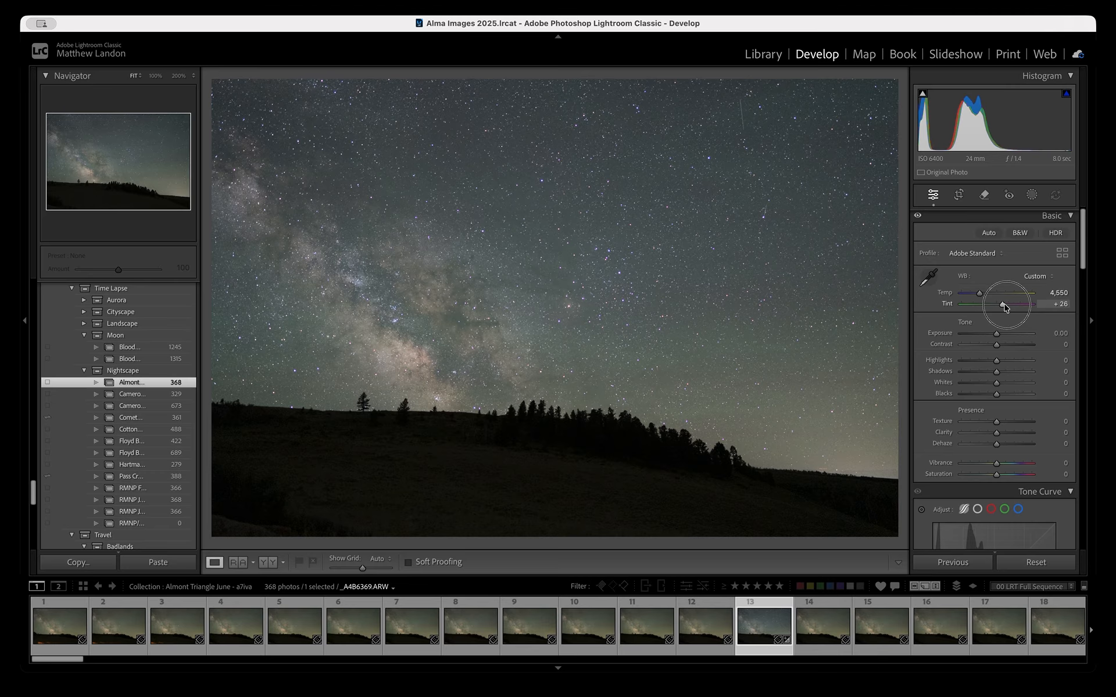
{"action": "left_click_drag", "start_coordinate": [1005, 308], "coordinate": [1005, 308]}
{"action": "left_click_drag", "start_coordinate": [1006, 308], "coordinate": [1004, 309]}
{"action": "left_click_drag", "start_coordinate": [1004, 309], "coordinate": [1005, 309]}
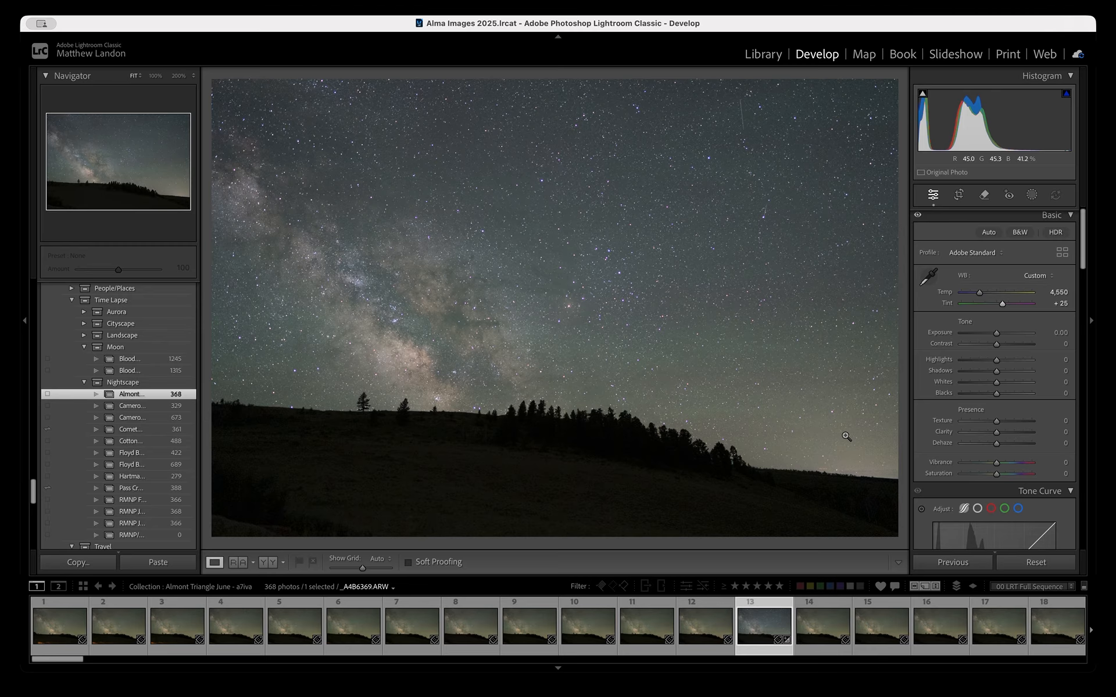
{"action": "scroll", "coordinate": [1067, 524], "scroll_direction": "down", "scroll_amount": 4}
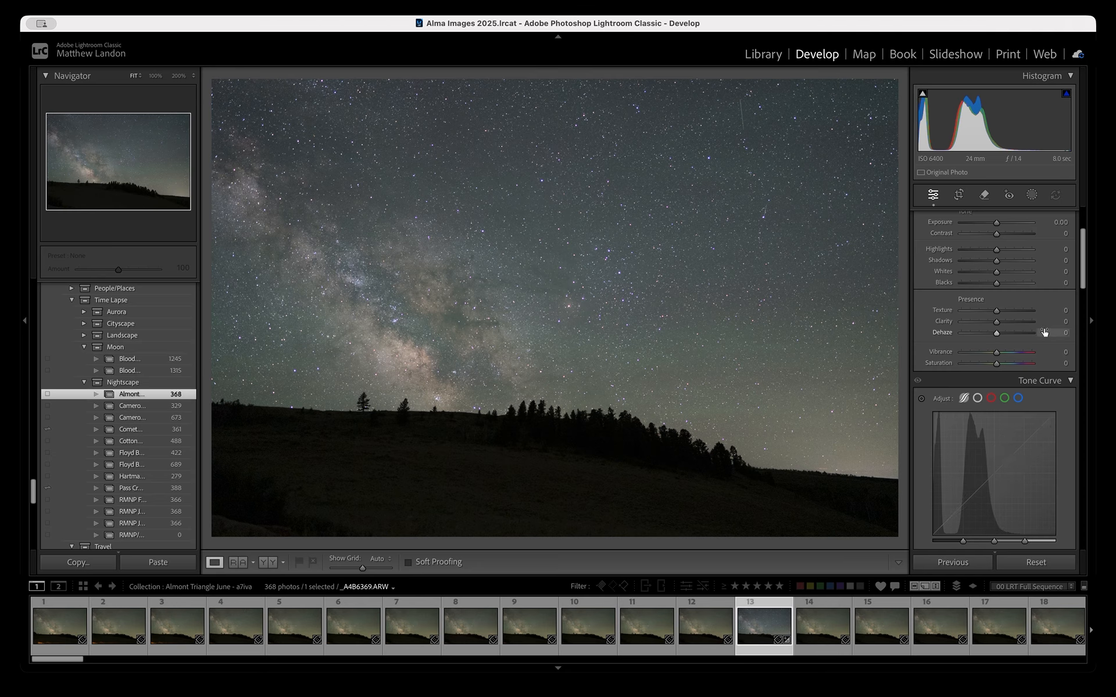
{"action": "scroll", "coordinate": [1070, 324], "scroll_direction": "down", "scroll_amount": 2}
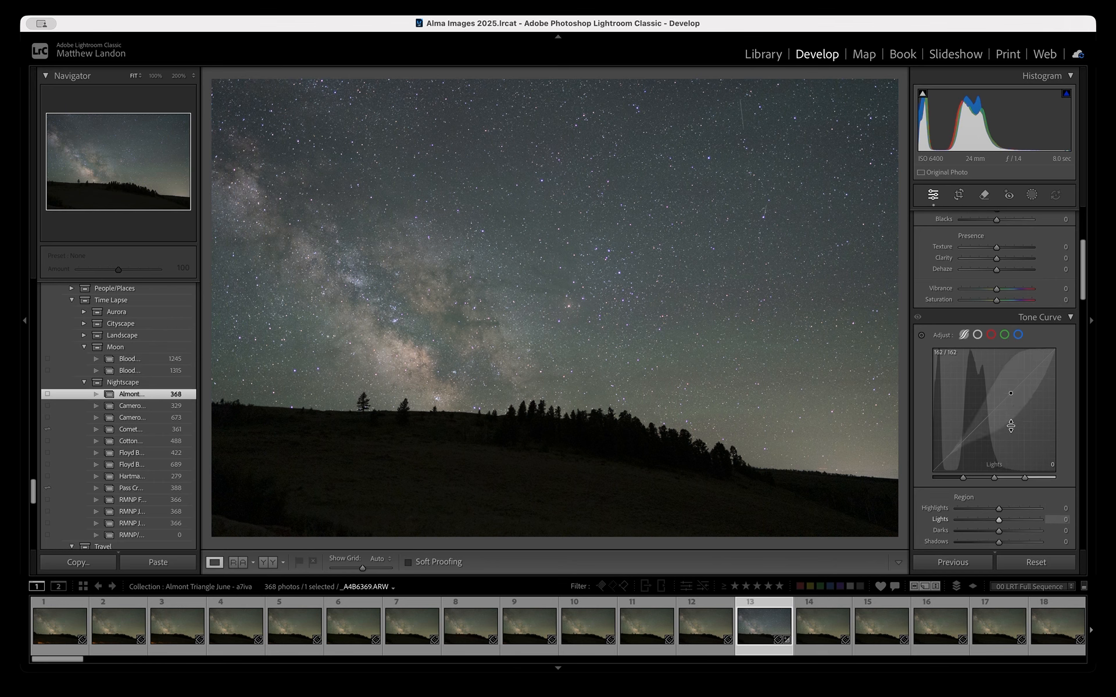
Shape the parametric tone curve by setting Lights to -30 and Darks to +25
{"action": "left_click_drag", "start_coordinate": [1011, 427], "coordinate": [976, 436]}
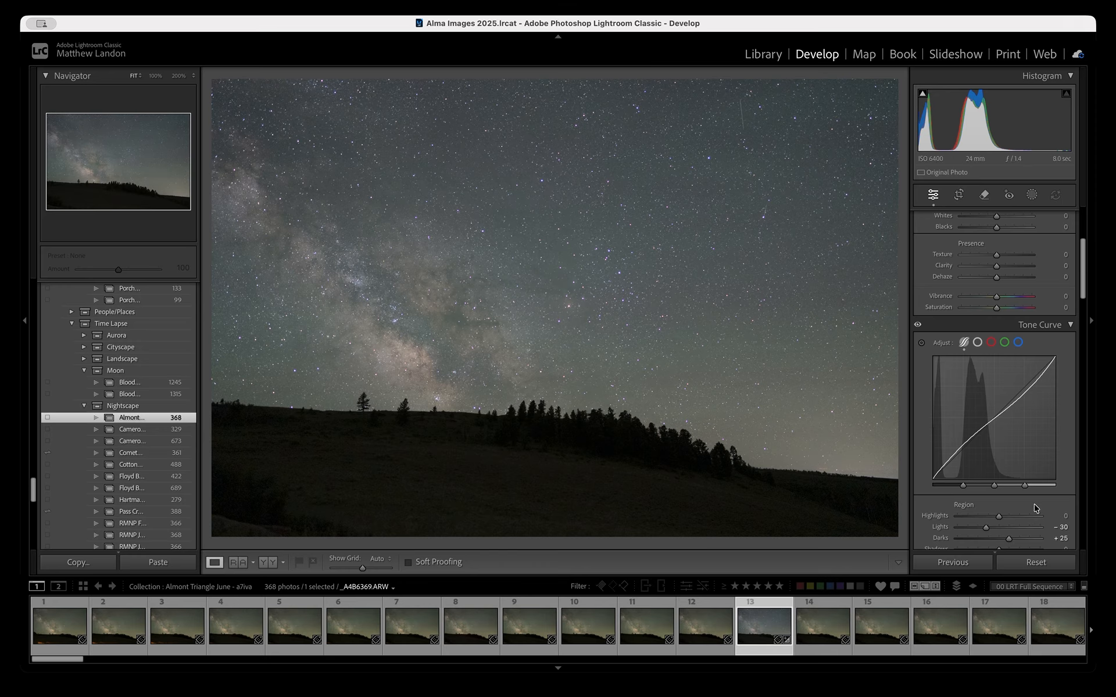
Check the highlight clipping preview for Whites and raise Whites to +40
{"action": "scroll", "coordinate": [1015, 481], "scroll_direction": "up", "scroll_amount": 1}
{"action": "scroll", "coordinate": [1015, 480], "scroll_direction": "up", "scroll_amount": 5}
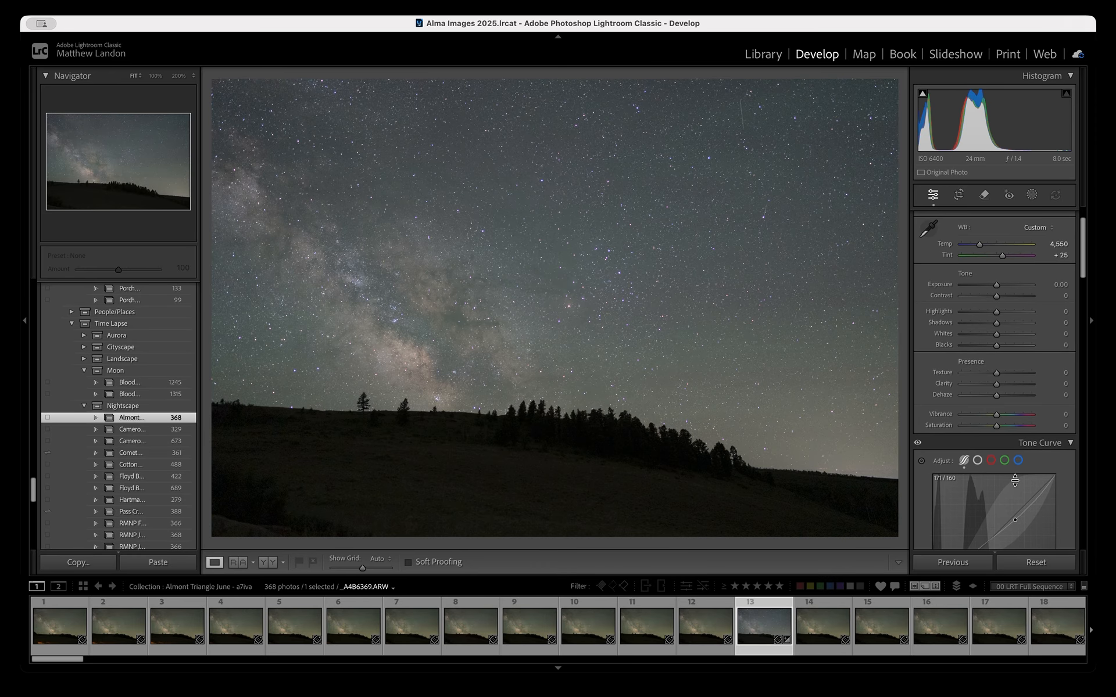
{"action": "scroll", "coordinate": [1000, 458], "scroll_direction": "up", "scroll_amount": 1}
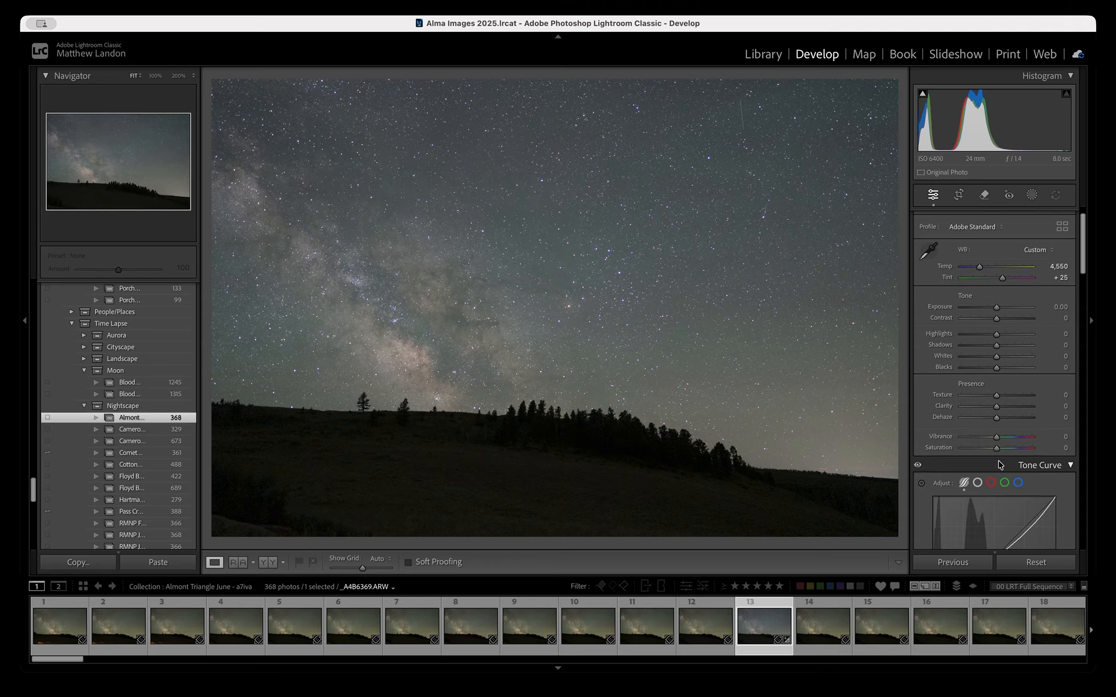
{"action": "left_click", "coordinate": [997, 358]}
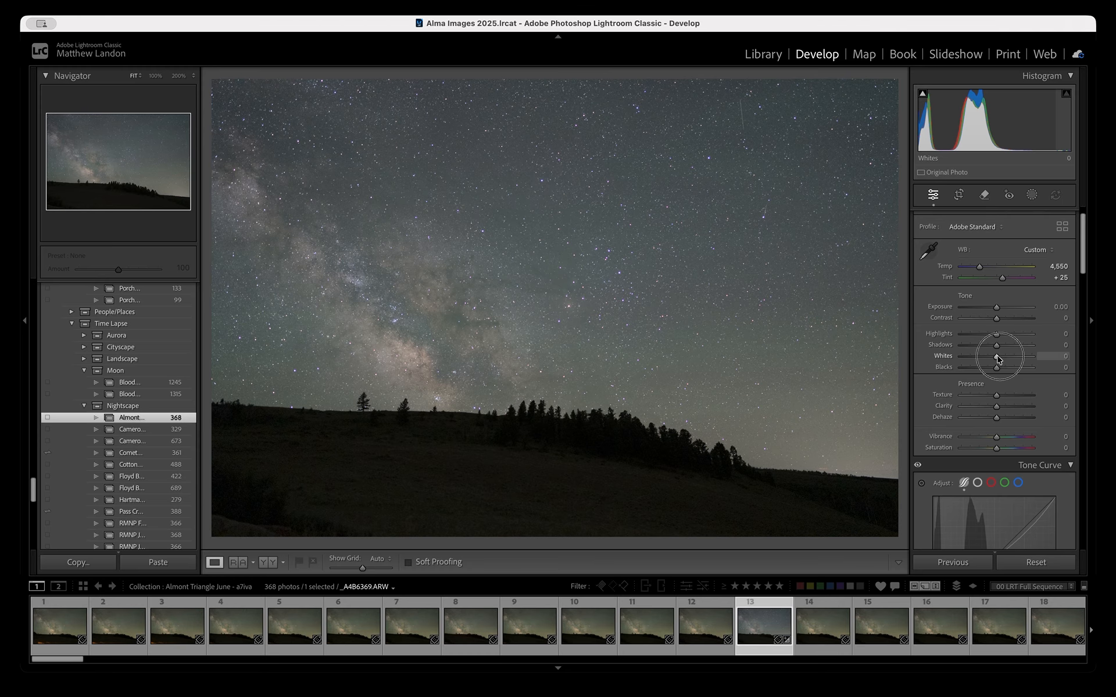
{"action": "key", "text": "alt"}
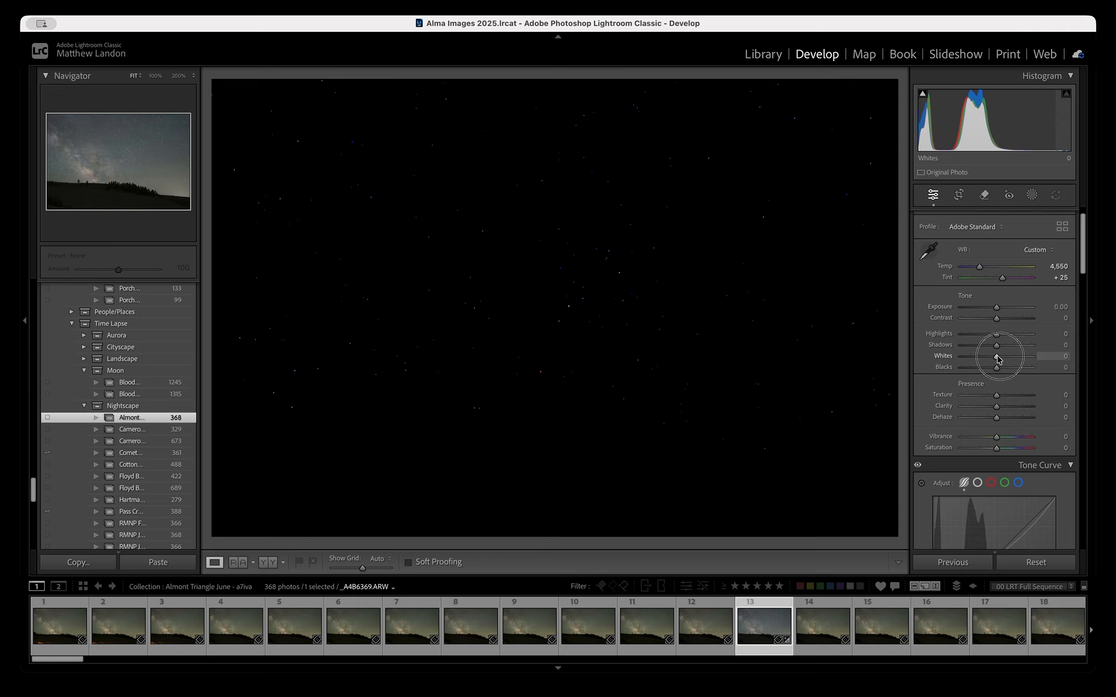
{"action": "key", "text": "alt"}
{"action": "mouse_move", "coordinate": [997, 359]}
{"action": "left_mouse_down"}
{"action": "mouse_move", "coordinate": [975, 359]}
{"action": "mouse_move", "coordinate": [1012, 360]}
{"action": "left_mouse_up"}
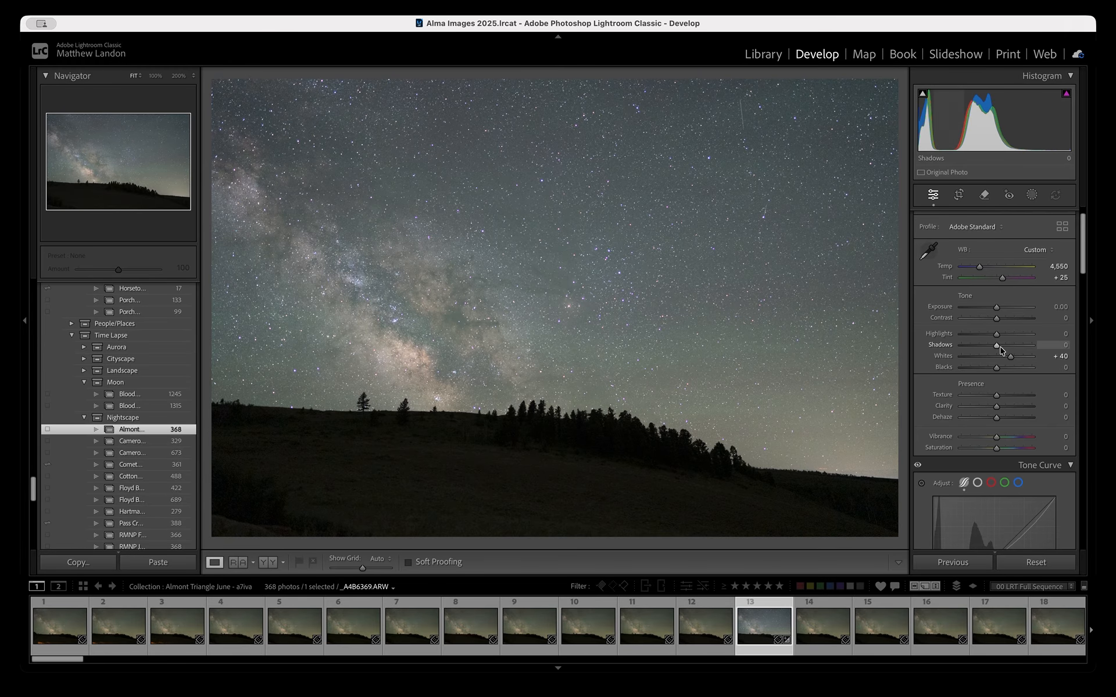
Try Shadows at +60 with the clipping preview, settle Shadows at +35, and set Blacks to -15
{"action": "key", "text": "alt"}
{"action": "left_click_drag", "start_coordinate": [999, 349], "coordinate": [1022, 347]}
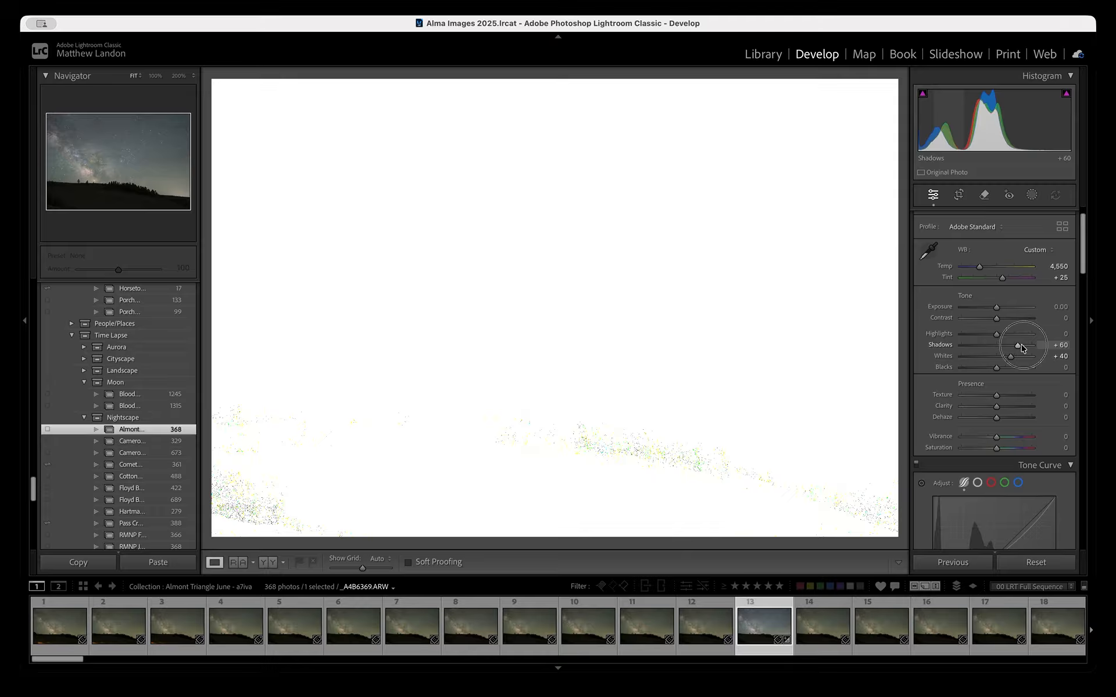
{"action": "left_click_drag", "start_coordinate": [1023, 347], "coordinate": [1023, 347]}
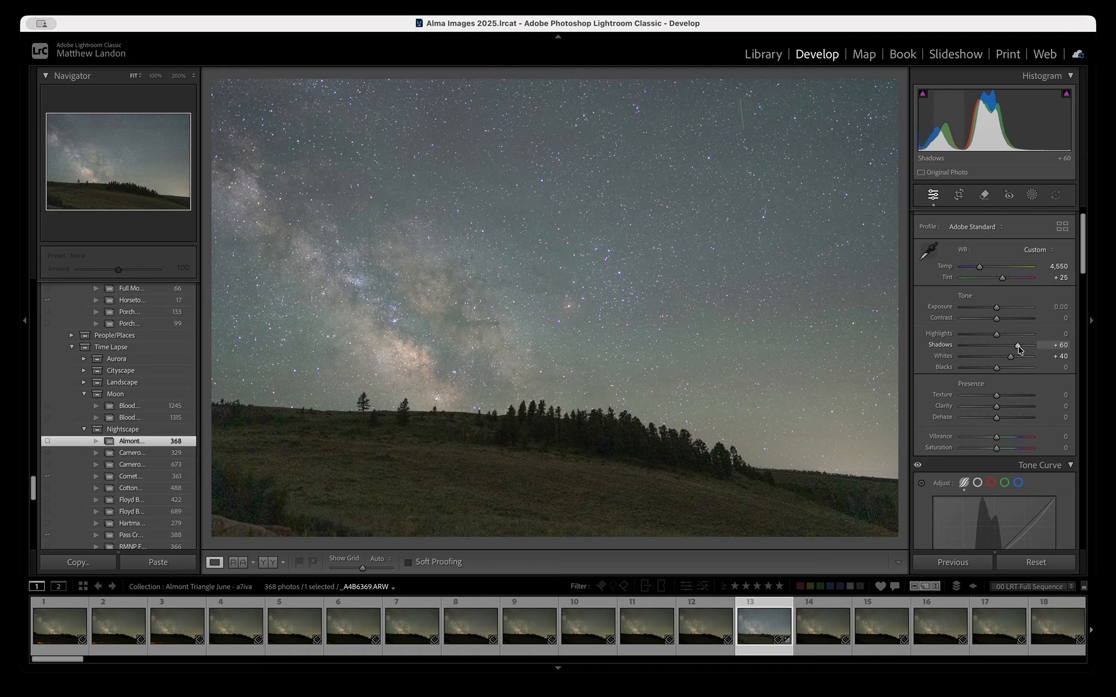
{"action": "left_click_drag", "start_coordinate": [1018, 347], "coordinate": [1009, 350]}
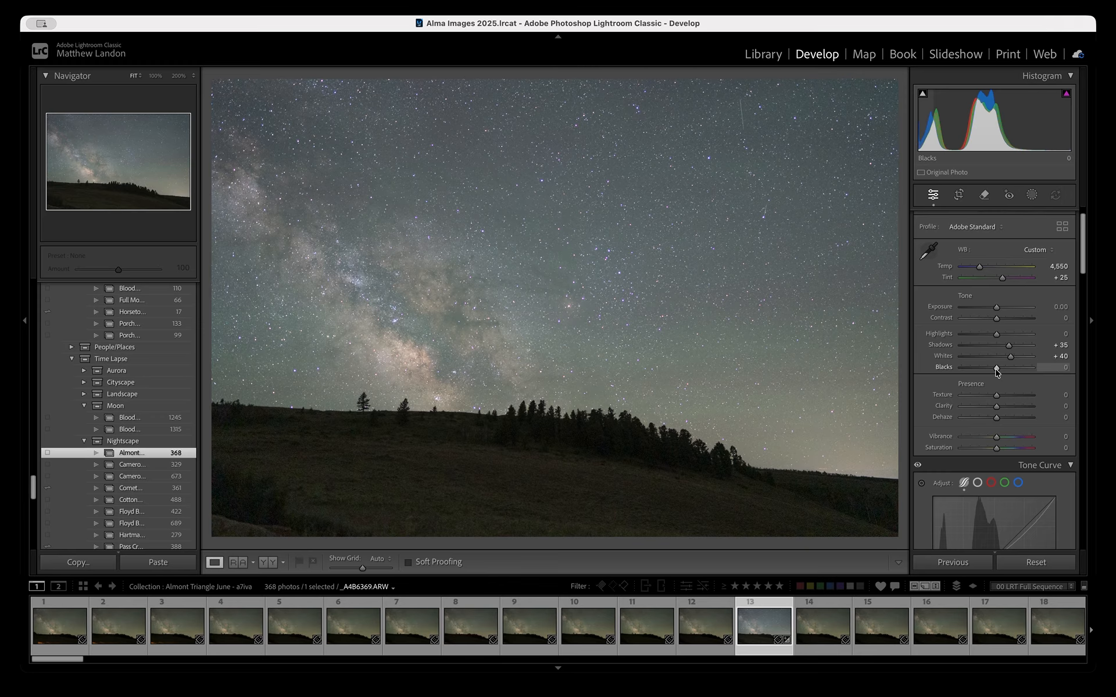
{"action": "left_click_drag", "start_coordinate": [996, 372], "coordinate": [991, 373]}
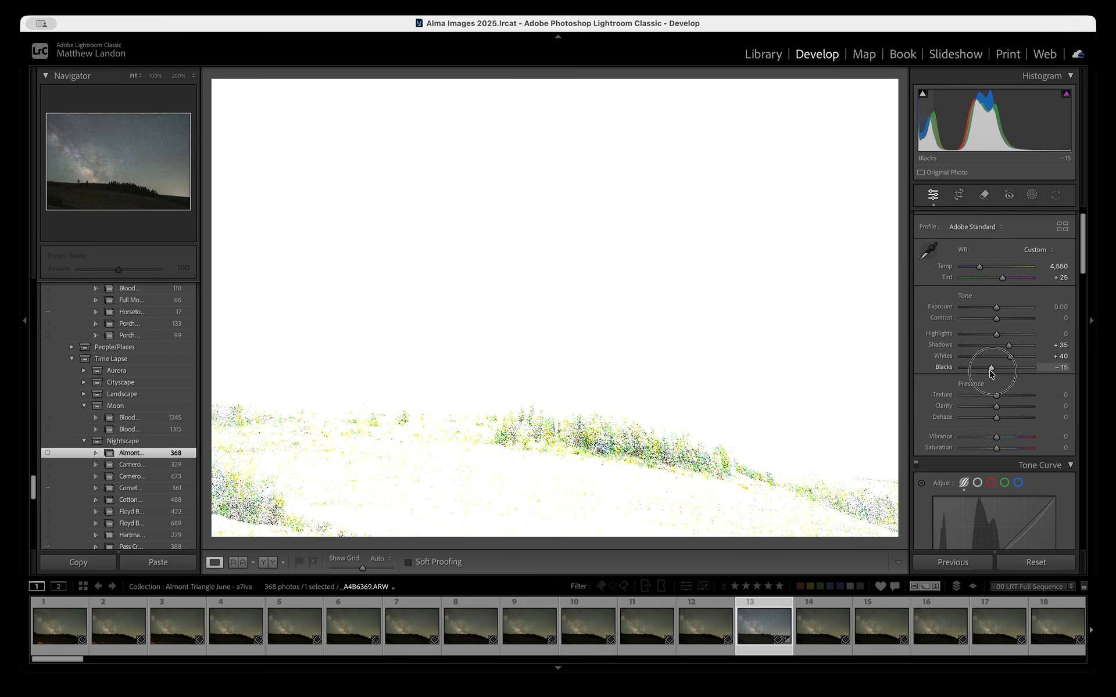
{"action": "left_click_drag", "start_coordinate": [992, 373], "coordinate": [992, 373]}
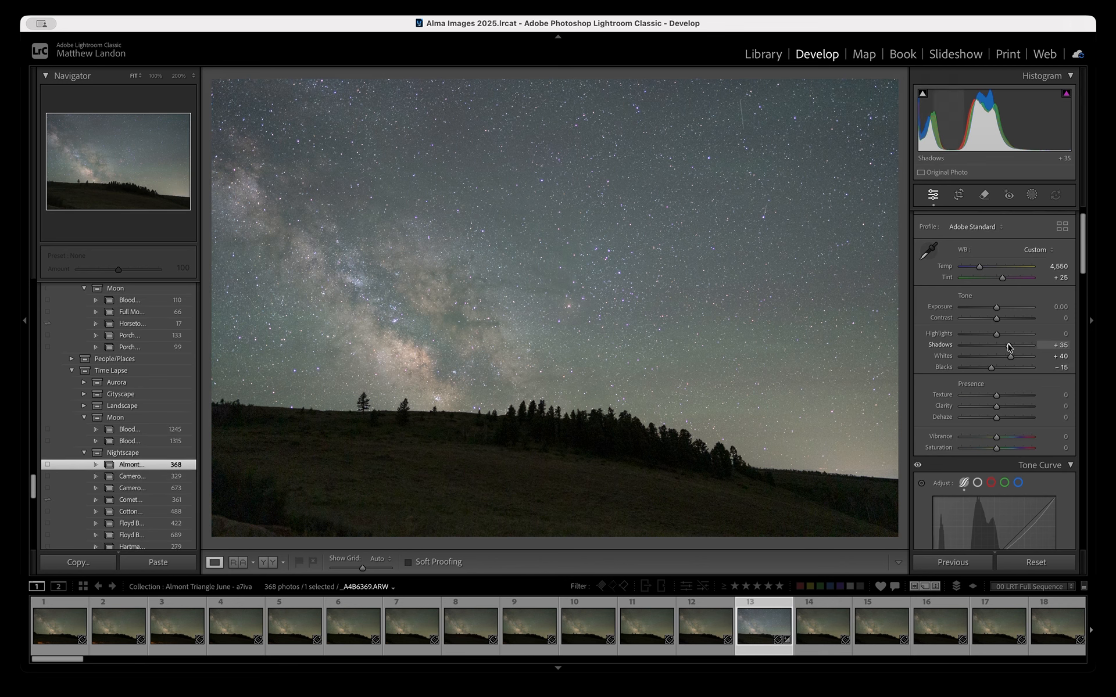
Raise Shadows to +45 and lower Highlights to -30
{"action": "left_click_drag", "start_coordinate": [1009, 347], "coordinate": [1012, 348]}
{"action": "left_click_drag", "start_coordinate": [1012, 344], "coordinate": [987, 340]}
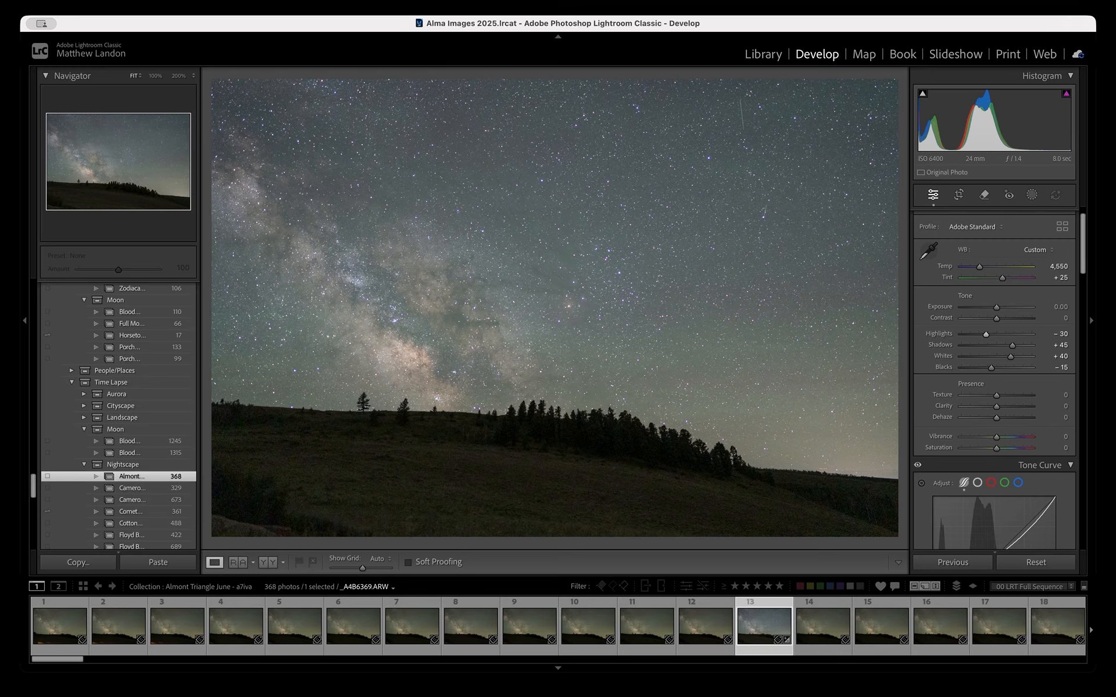
Compare negative Clarity, set Clarity to +20, and soften the haze by setting Dehaze to -5
{"action": "left_click_drag", "start_coordinate": [996, 407], "coordinate": [982, 410]}
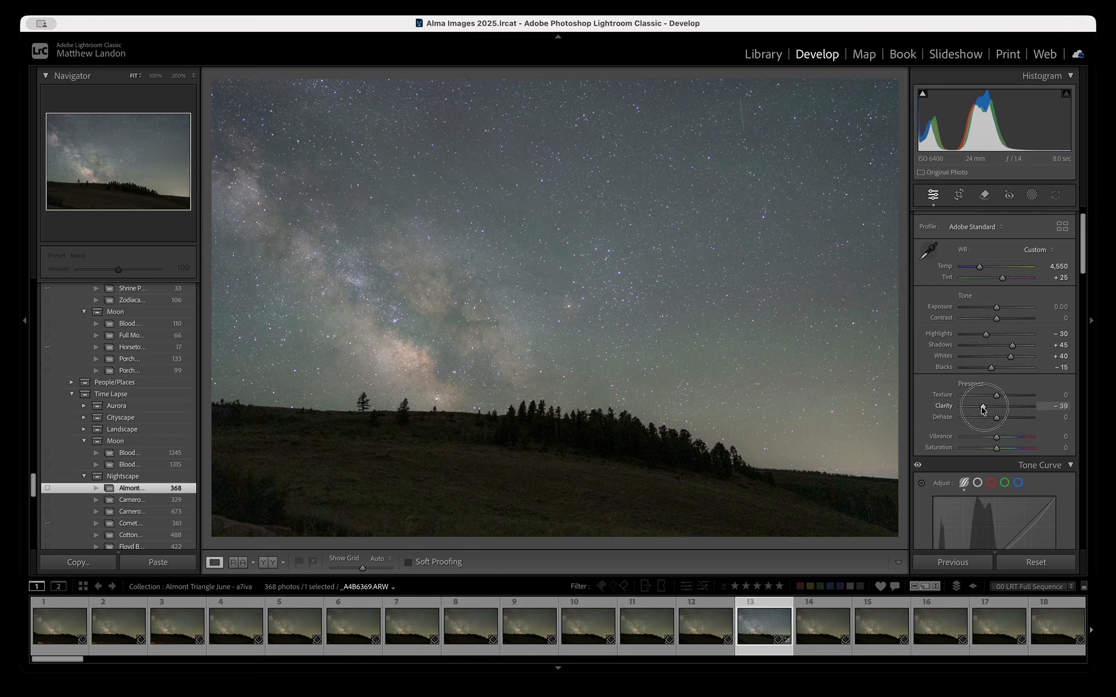
{"action": "left_click_drag", "start_coordinate": [982, 410], "coordinate": [1004, 411]}
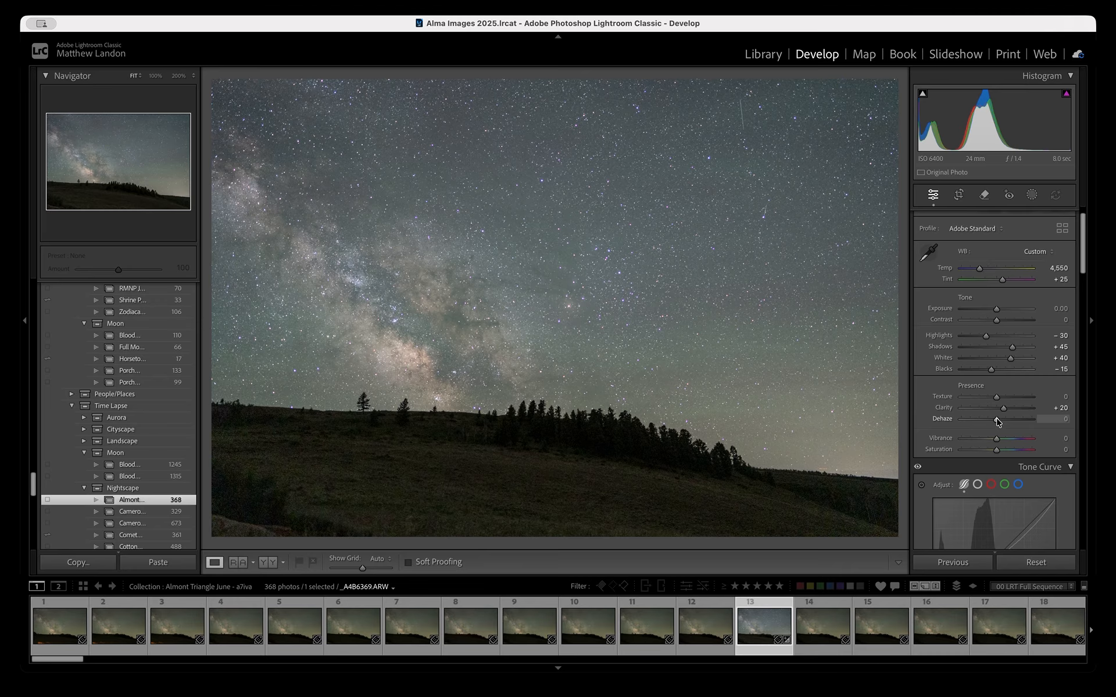
{"action": "left_click", "coordinate": [997, 418]}
{"action": "mouse_move", "coordinate": [997, 422]}
{"action": "left_mouse_down"}
{"action": "mouse_move", "coordinate": [959, 420]}
{"action": "mouse_move", "coordinate": [995, 425]}
{"action": "left_mouse_up"}
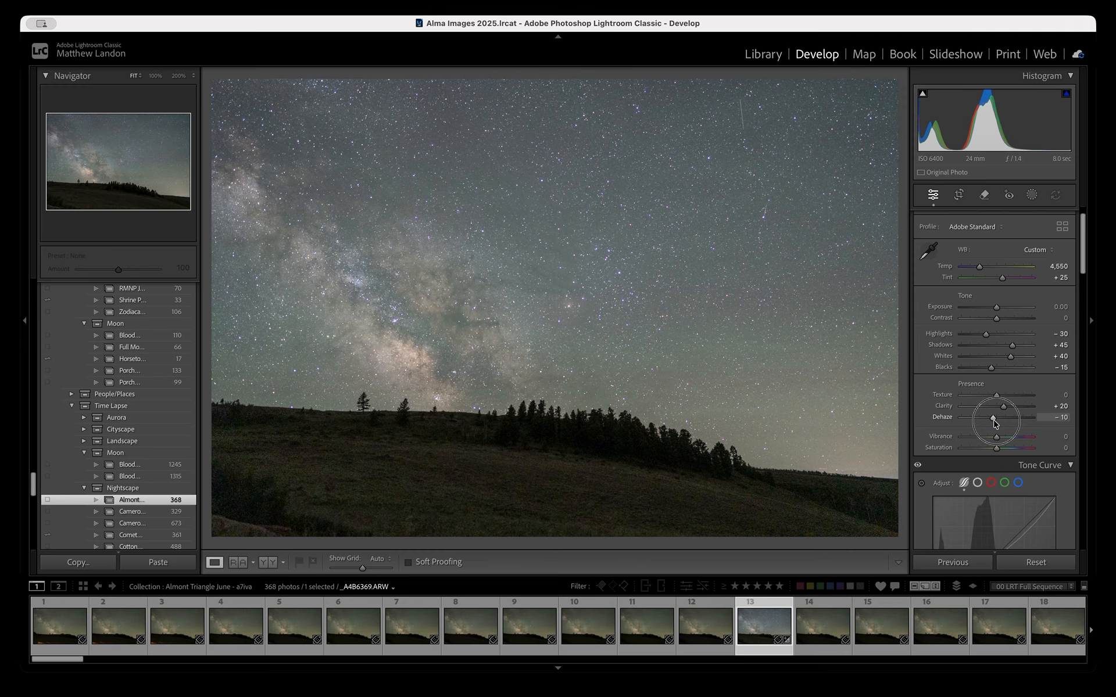
{"action": "left_click_drag", "start_coordinate": [996, 424], "coordinate": [996, 423]}
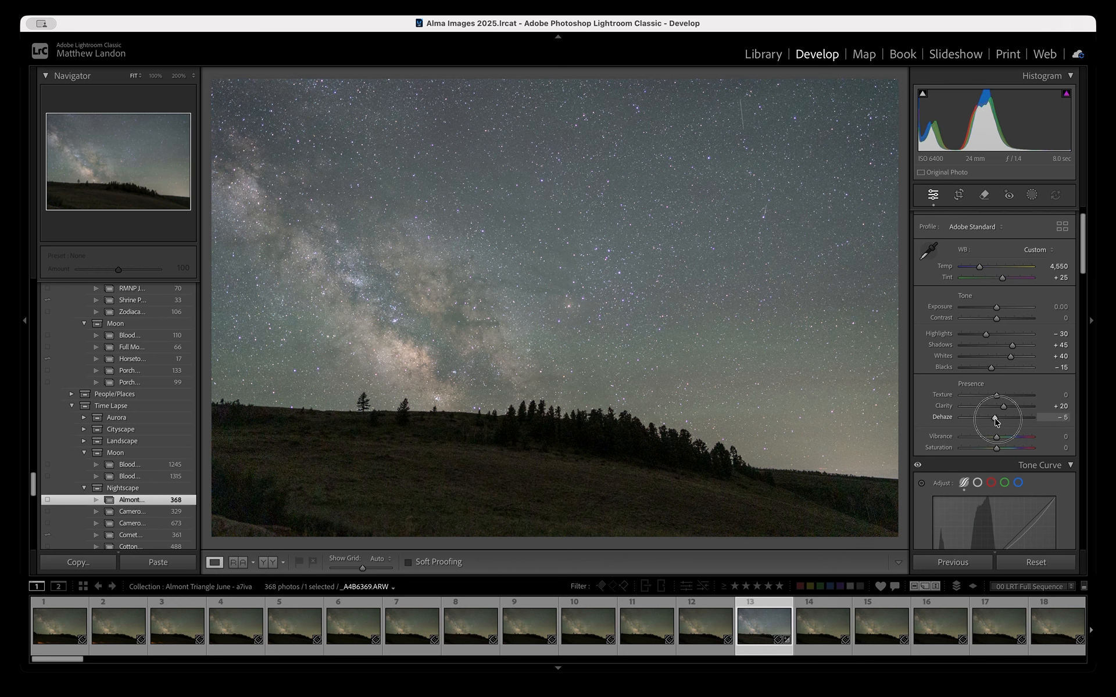
Boost the colors by setting Vibrance to +25 and Saturation to +15
{"action": "scroll", "coordinate": [995, 422], "scroll_direction": "down", "scroll_amount": 1}
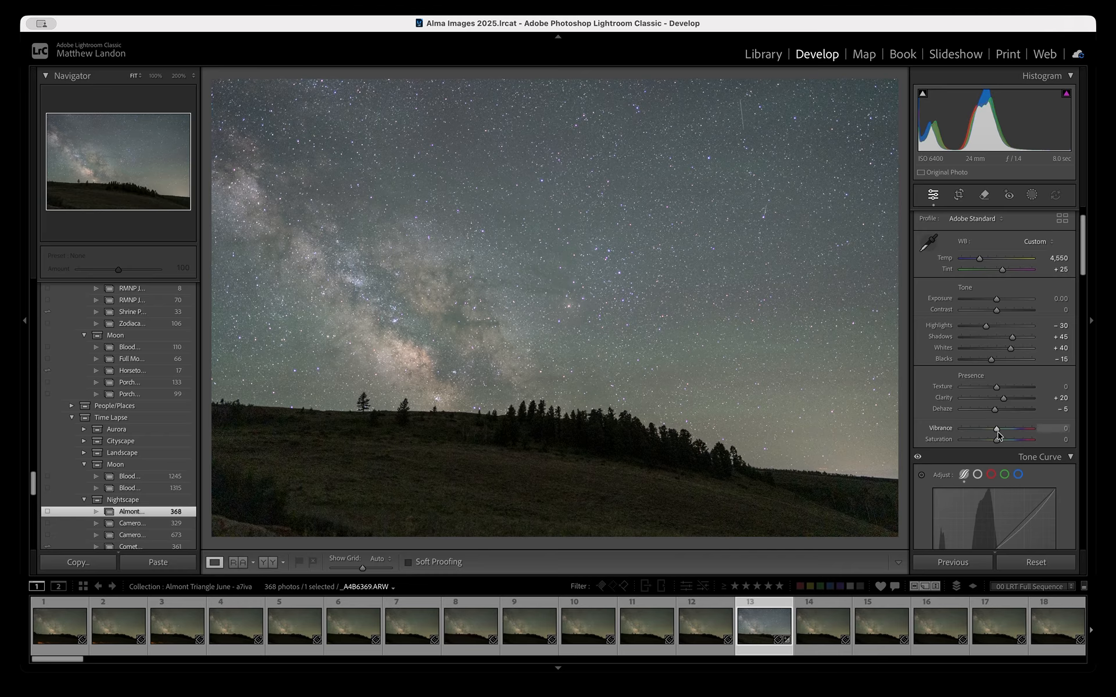
{"action": "left_click_drag", "start_coordinate": [998, 430], "coordinate": [1005, 431]}
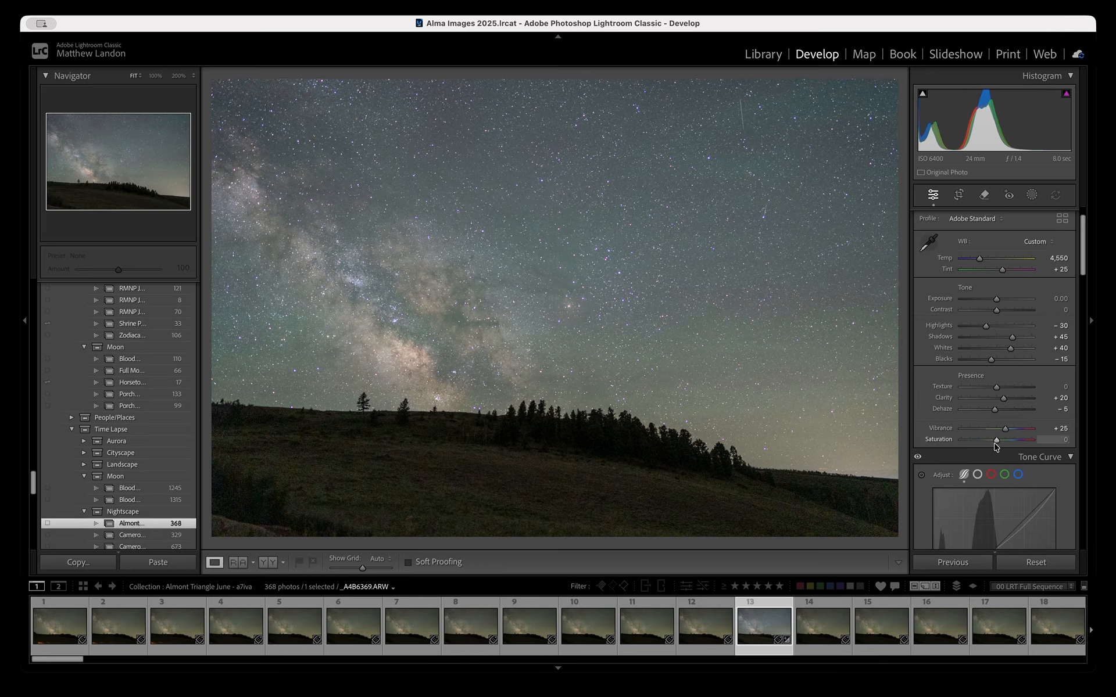
{"action": "left_click_drag", "start_coordinate": [998, 443], "coordinate": [1002, 443]}
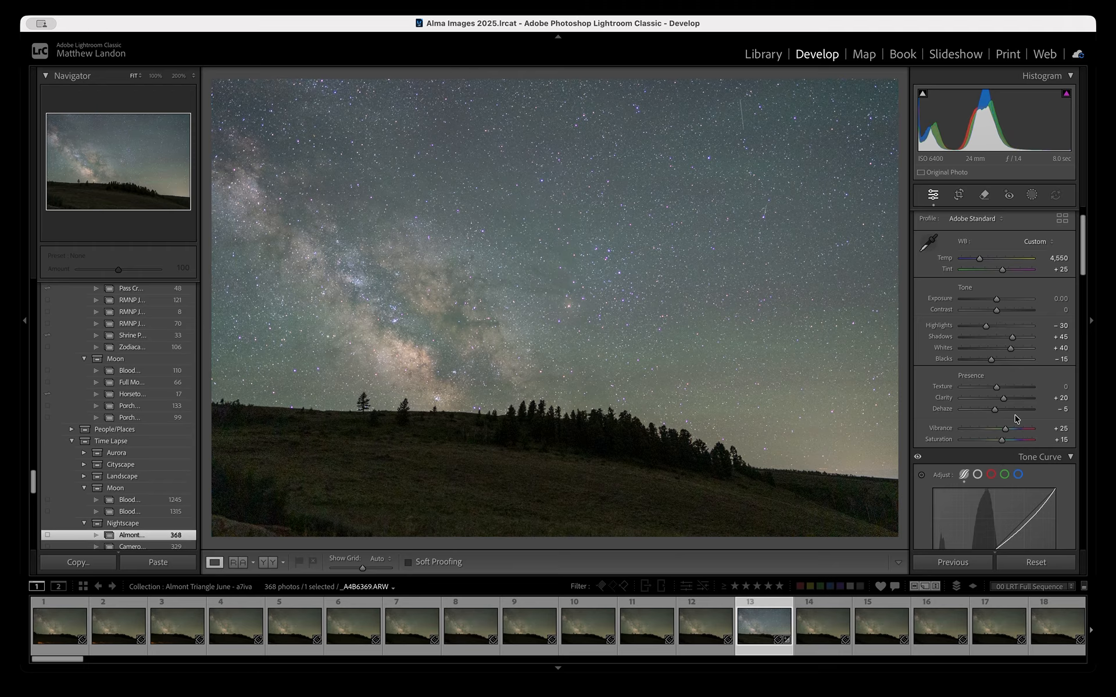
Lower Highlights to -35 and fine-tune the Tint to +24
{"action": "scroll", "coordinate": [1016, 421], "scroll_direction": "up", "scroll_amount": 2}
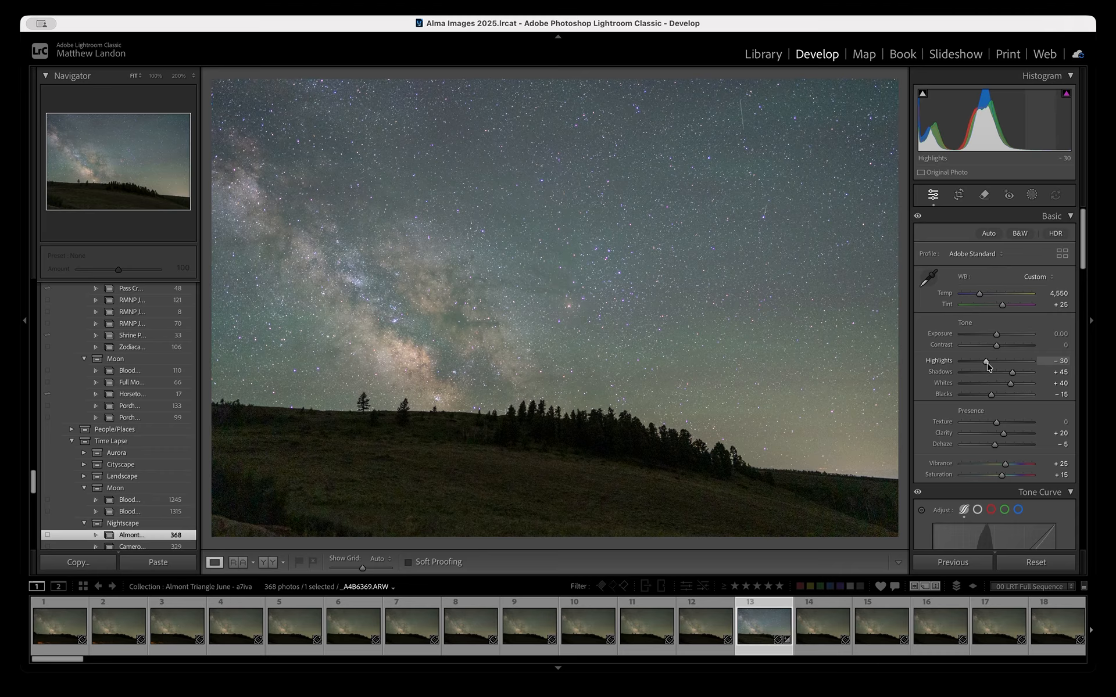
{"action": "left_click_drag", "start_coordinate": [987, 365], "coordinate": [985, 368]}
{"action": "scroll", "coordinate": [988, 369], "scroll_direction": "down", "scroll_amount": 1}
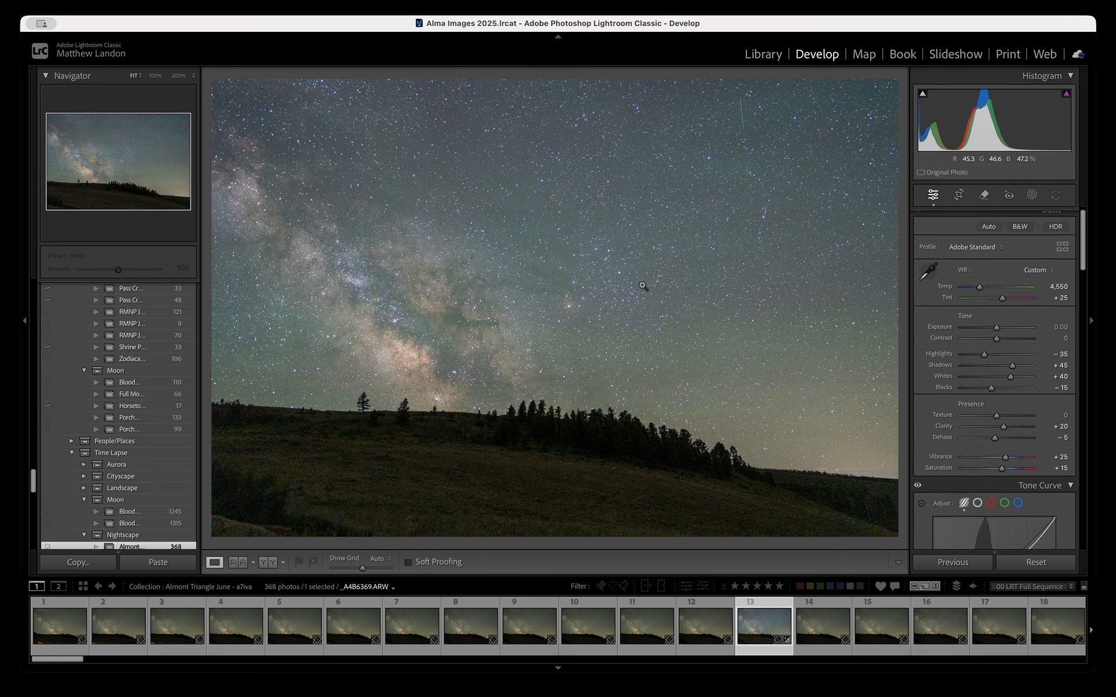
{"action": "left_click", "coordinate": [1002, 301]}
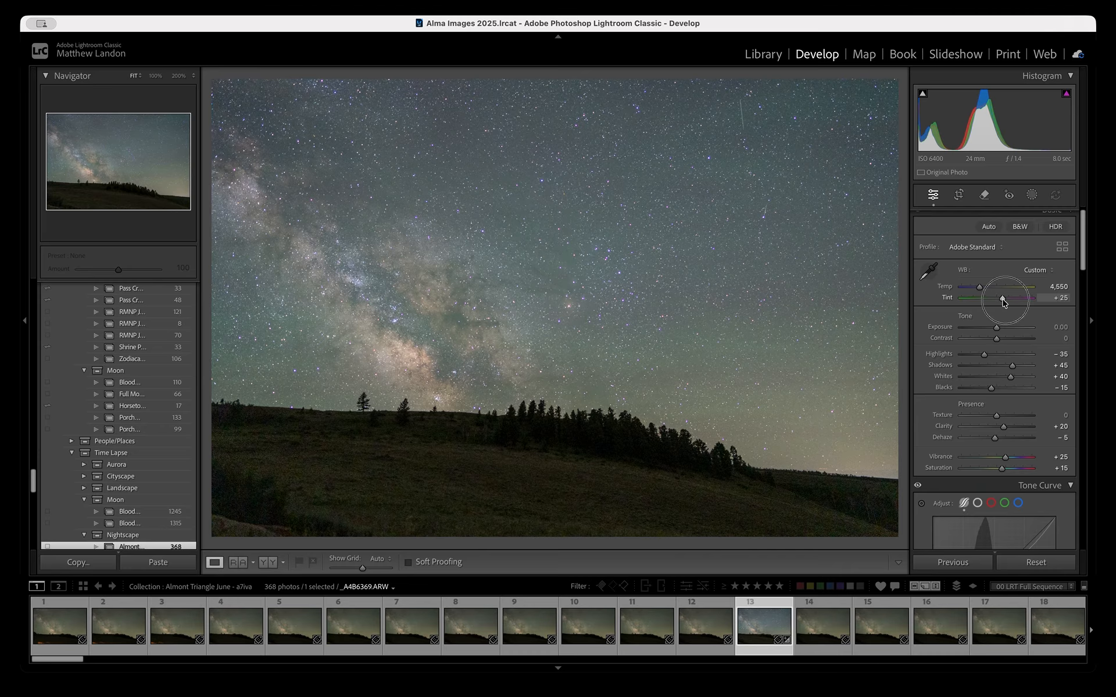
{"action": "left_click_drag", "start_coordinate": [1003, 302], "coordinate": [1005, 303]}
{"action": "left_click_drag", "start_coordinate": [1004, 300], "coordinate": [1004, 303]}
{"action": "left_click_drag", "start_coordinate": [1004, 302], "coordinate": [1003, 303]}
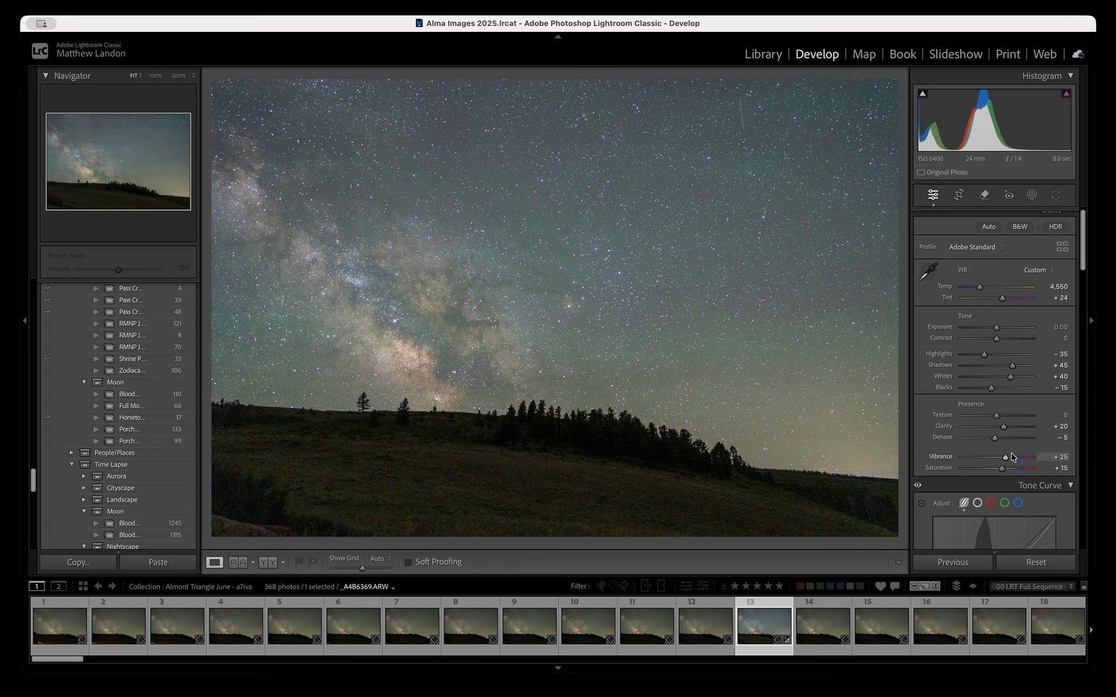
Darken the Milky Way core with the Color Mixer's targeted Luminance adjustment, setting Orange to -25 and Yellow to -15
{"action": "scroll", "coordinate": [1012, 457], "scroll_direction": "down", "scroll_amount": 1}
{"action": "scroll", "coordinate": [1011, 457], "scroll_direction": "down", "scroll_amount": 15}
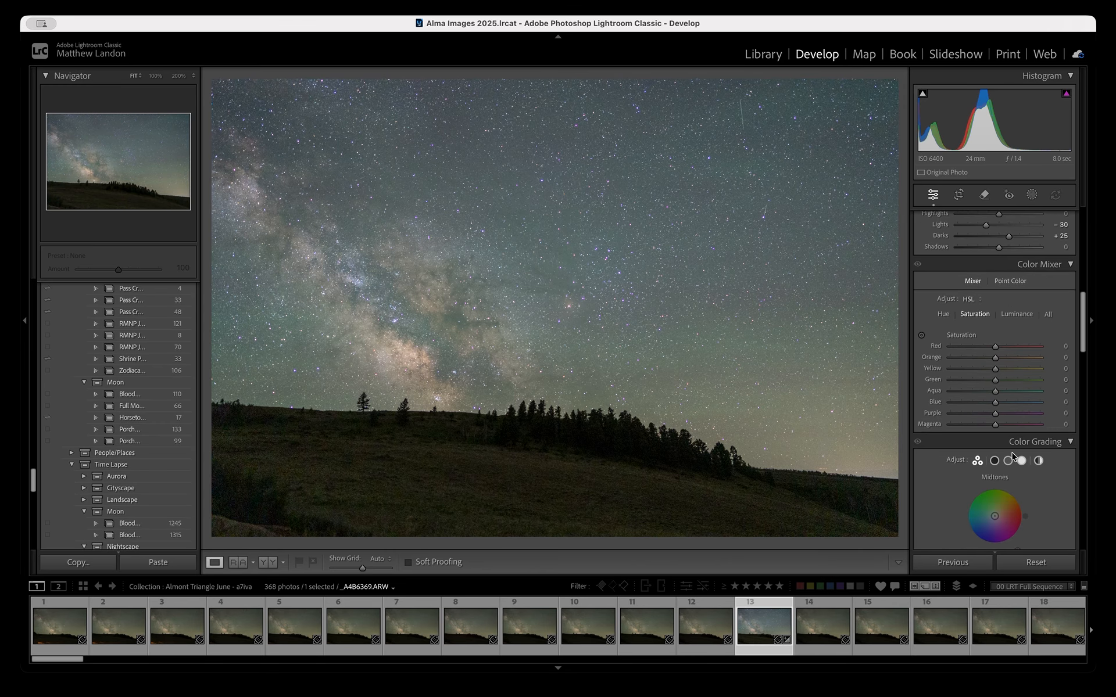
{"action": "left_click", "coordinate": [1026, 318]}
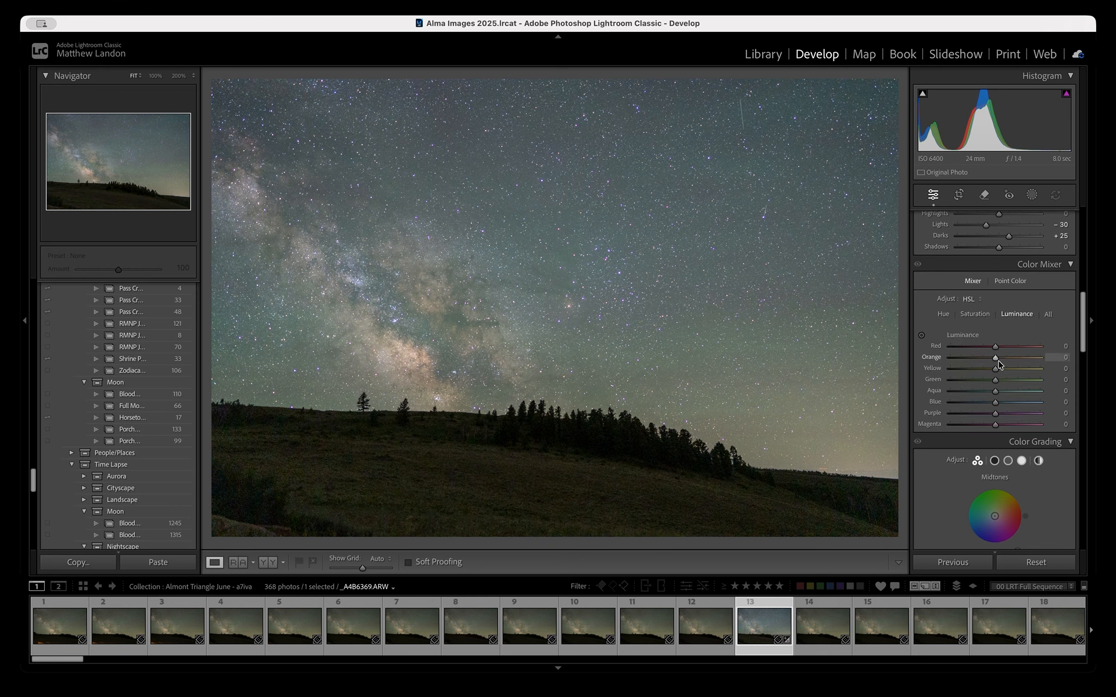
{"action": "left_click", "coordinate": [922, 336]}
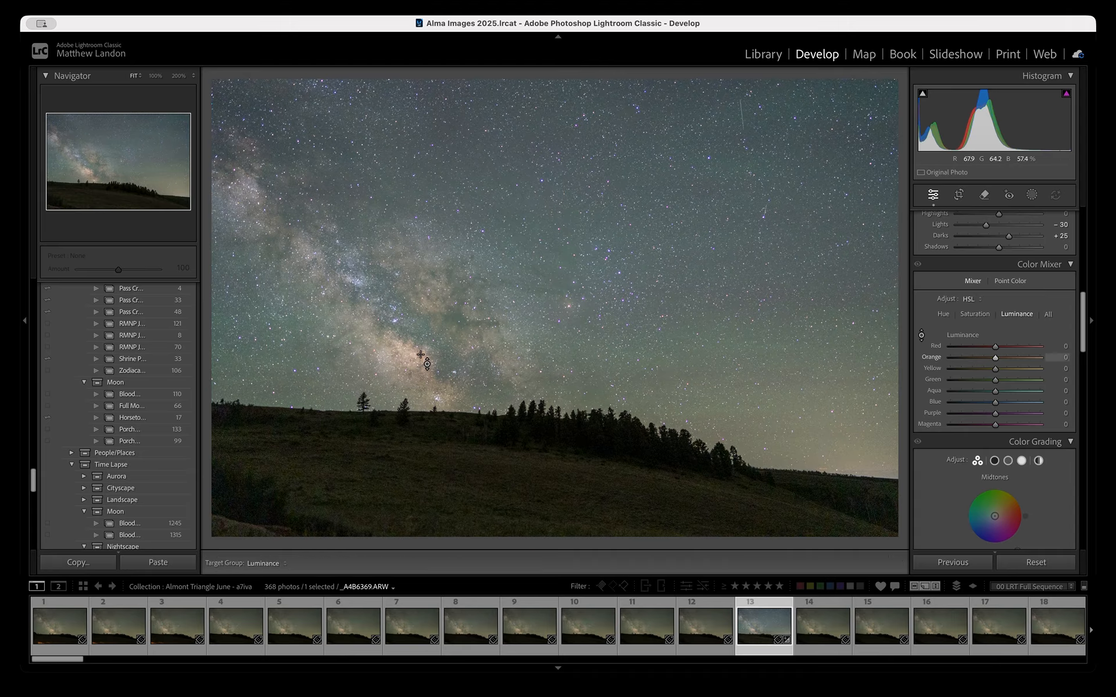
{"action": "mouse_move", "coordinate": [424, 356]}
{"action": "left_mouse_down"}
{"action": "mouse_move", "coordinate": [428, 338]}
{"action": "mouse_move", "coordinate": [429, 357]}
{"action": "left_mouse_up"}
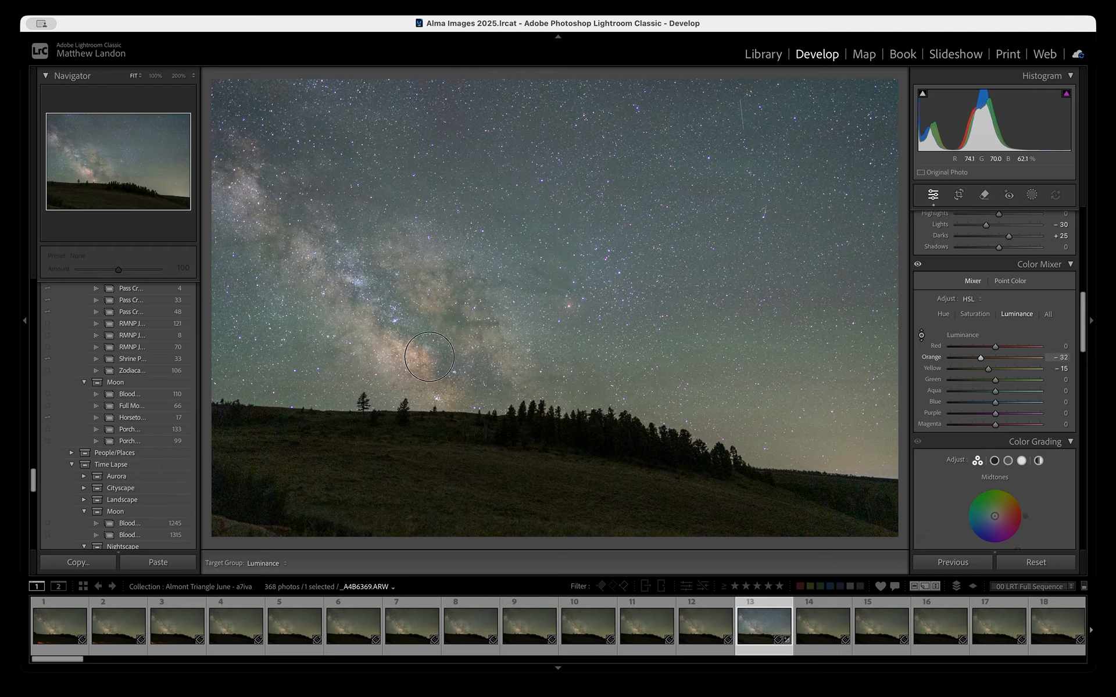
{"action": "left_click_drag", "start_coordinate": [984, 361], "coordinate": [987, 358]}
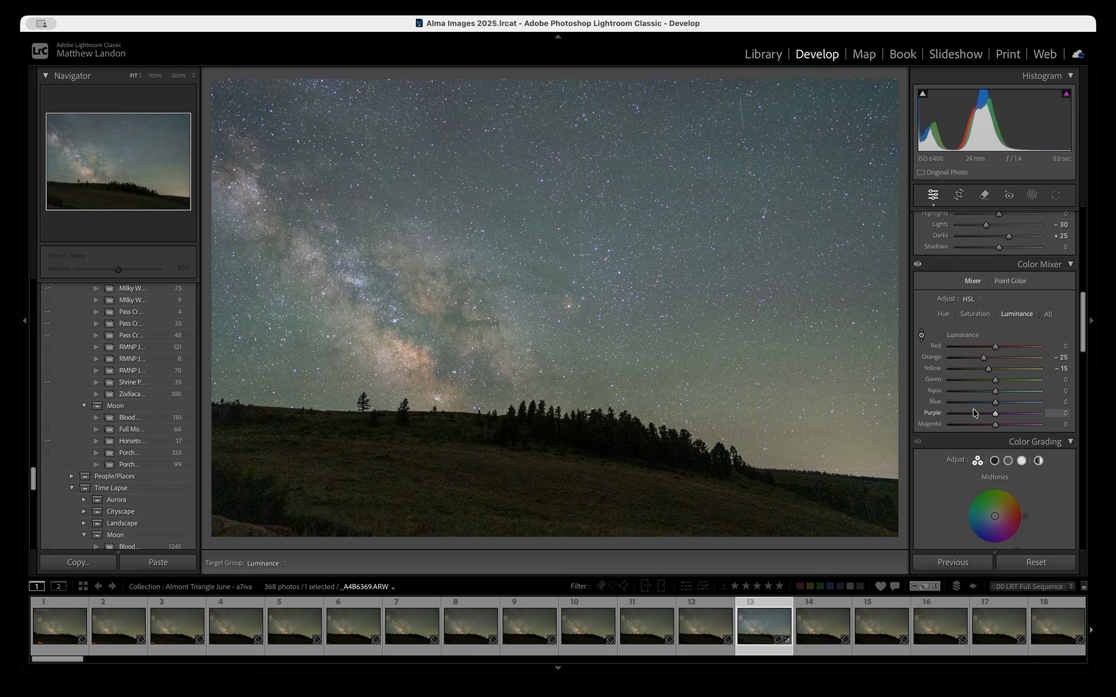
Reduce the green cast by setting Green to -20 in the Color Mixer's Saturation group
{"action": "left_click", "coordinate": [976, 315]}
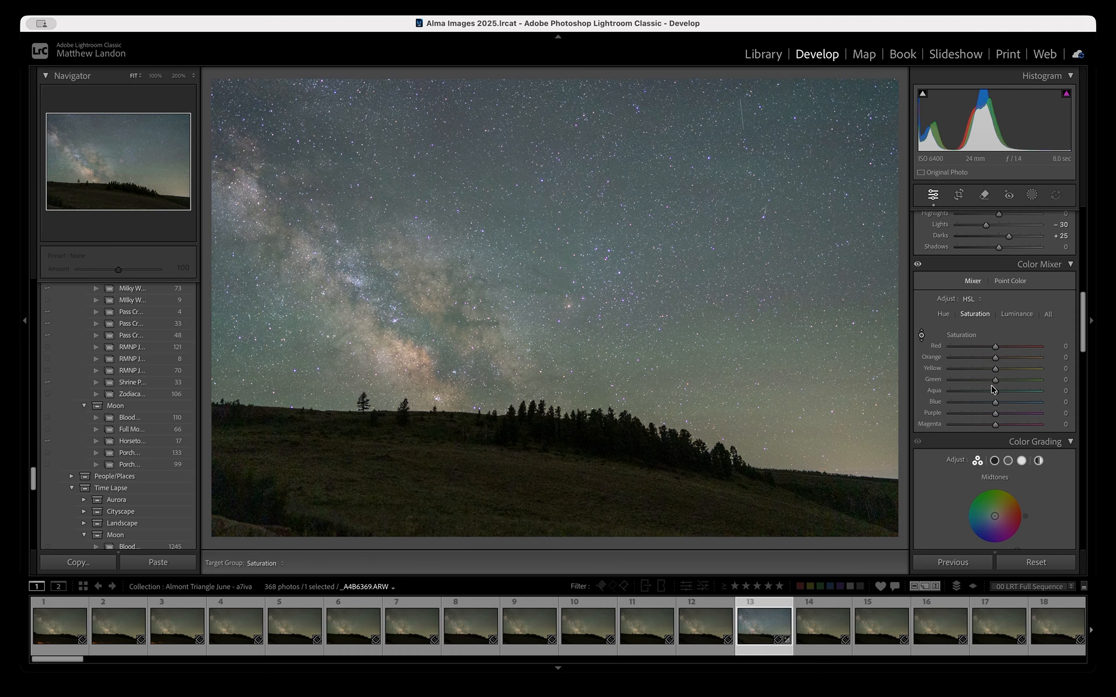
{"action": "mouse_move", "coordinate": [995, 381]}
{"action": "left_mouse_down"}
{"action": "mouse_move", "coordinate": [948, 386]}
{"action": "mouse_move", "coordinate": [989, 391]}
{"action": "left_mouse_up"}
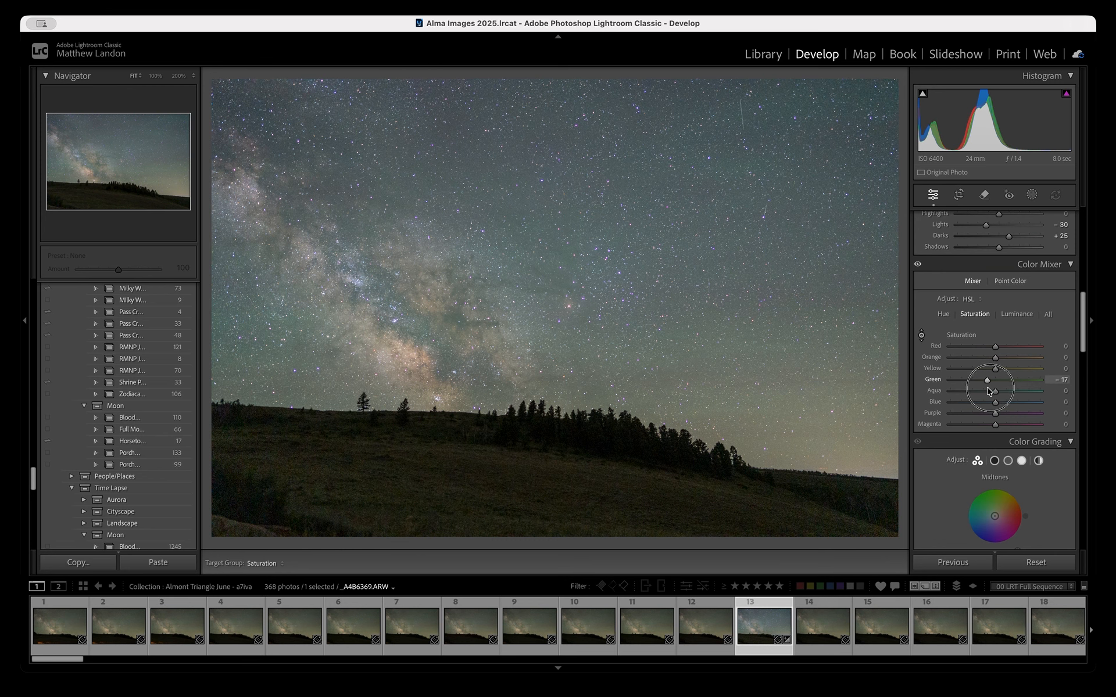
{"action": "left_click_drag", "start_coordinate": [988, 388], "coordinate": [987, 390]}
{"action": "left_click_drag", "start_coordinate": [986, 395], "coordinate": [993, 384]}
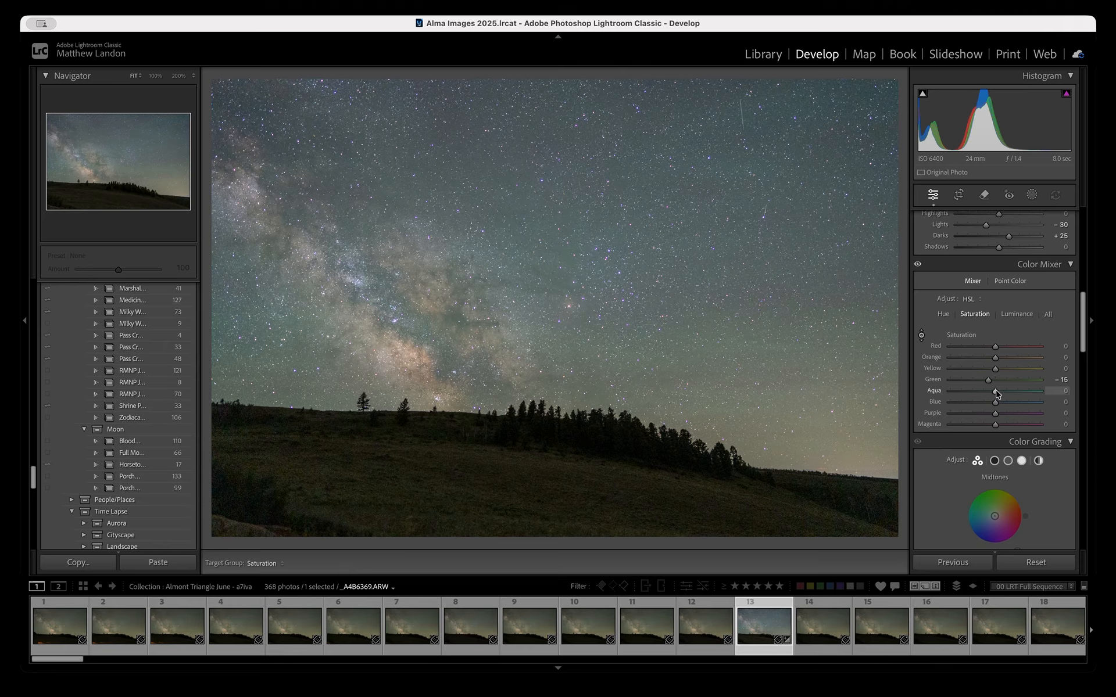
{"action": "left_click_drag", "start_coordinate": [988, 383], "coordinate": [987, 386]}
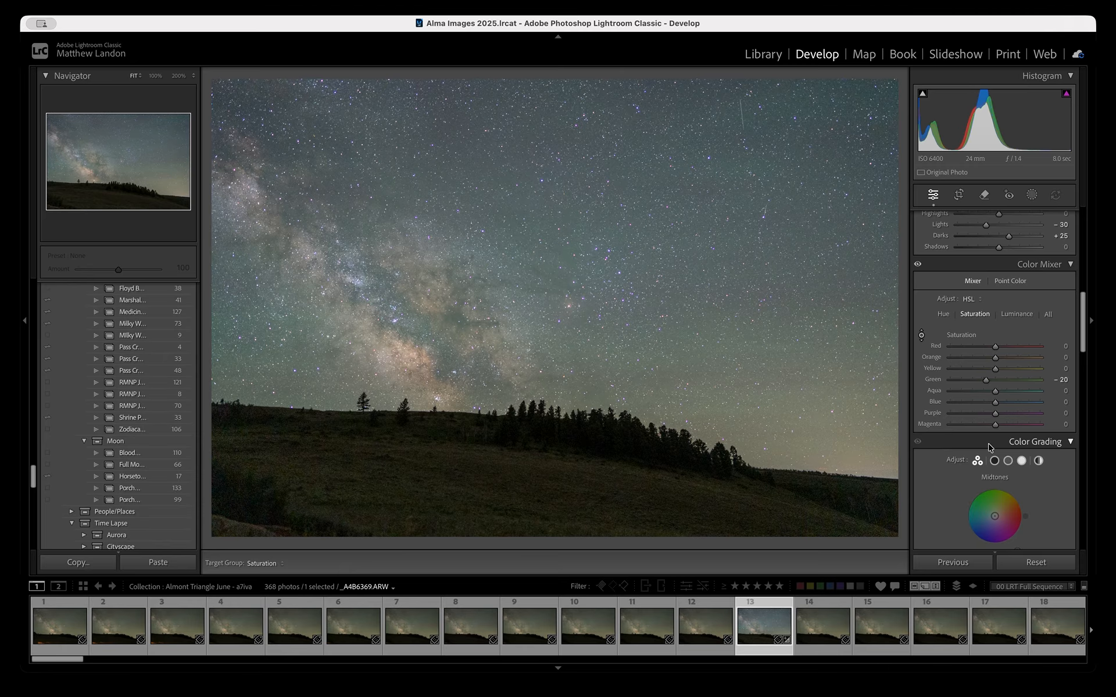
Grade the midtones toward blue-violet at about hue 262 and saturation 16, and fine-tune the midtone hue
{"action": "scroll", "coordinate": [982, 499], "scroll_direction": "down", "scroll_amount": 4}
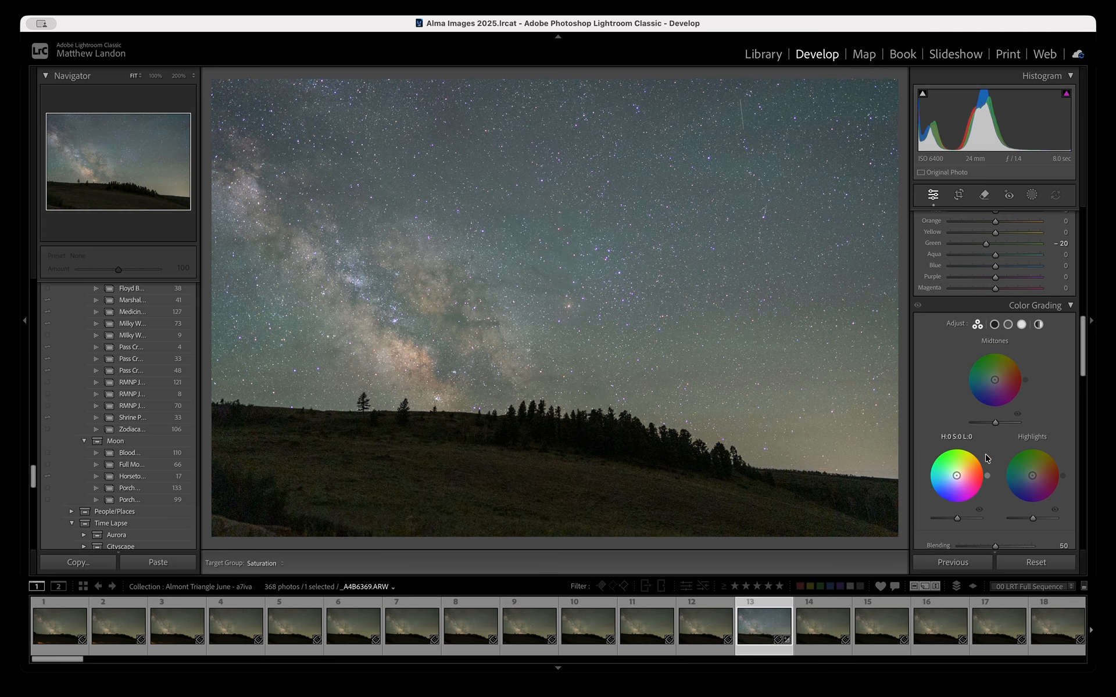
{"action": "left_click_drag", "start_coordinate": [995, 386], "coordinate": [994, 384]}
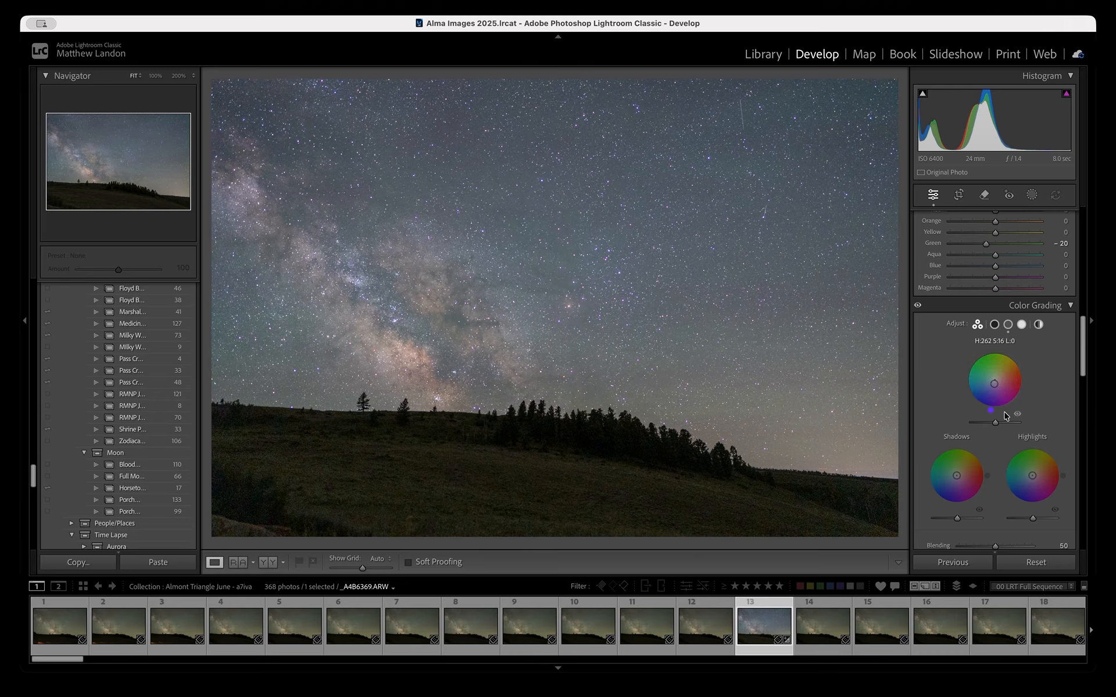
{"action": "left_click_drag", "start_coordinate": [992, 411], "coordinate": [990, 411]}
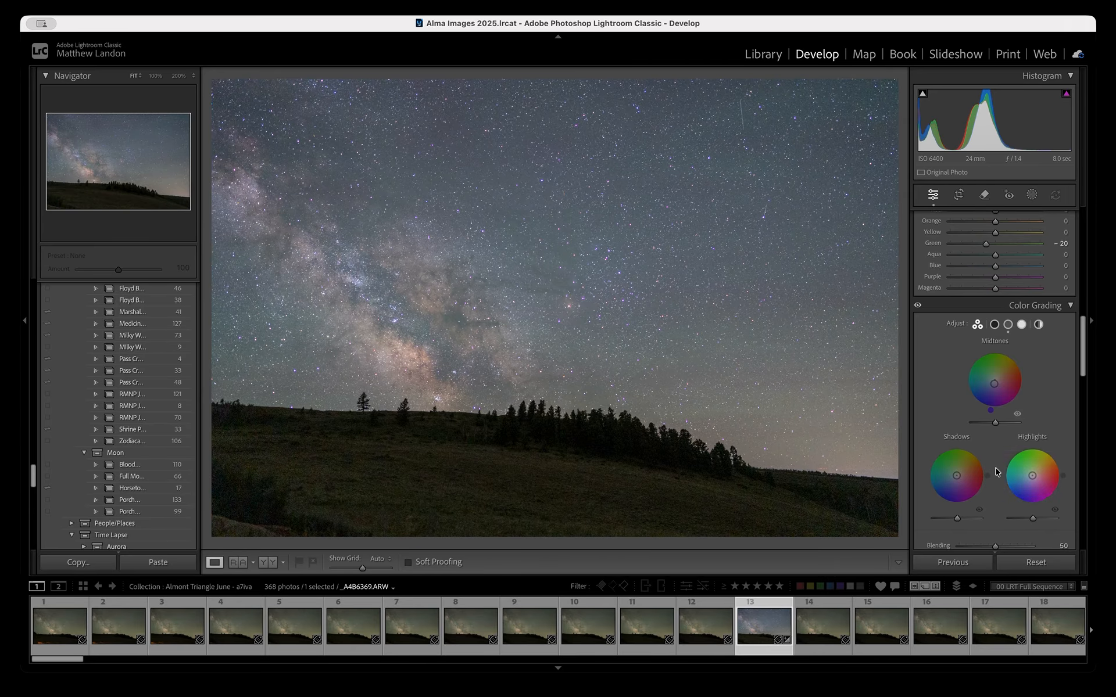
Sharpen the frame in the Detail settings with Radius 0.5, Masking 40 and Amount 49
{"action": "scroll", "coordinate": [1014, 466], "scroll_direction": "down", "scroll_amount": 5}
{"action": "left_click_drag", "start_coordinate": [974, 454], "coordinate": [989, 480]}
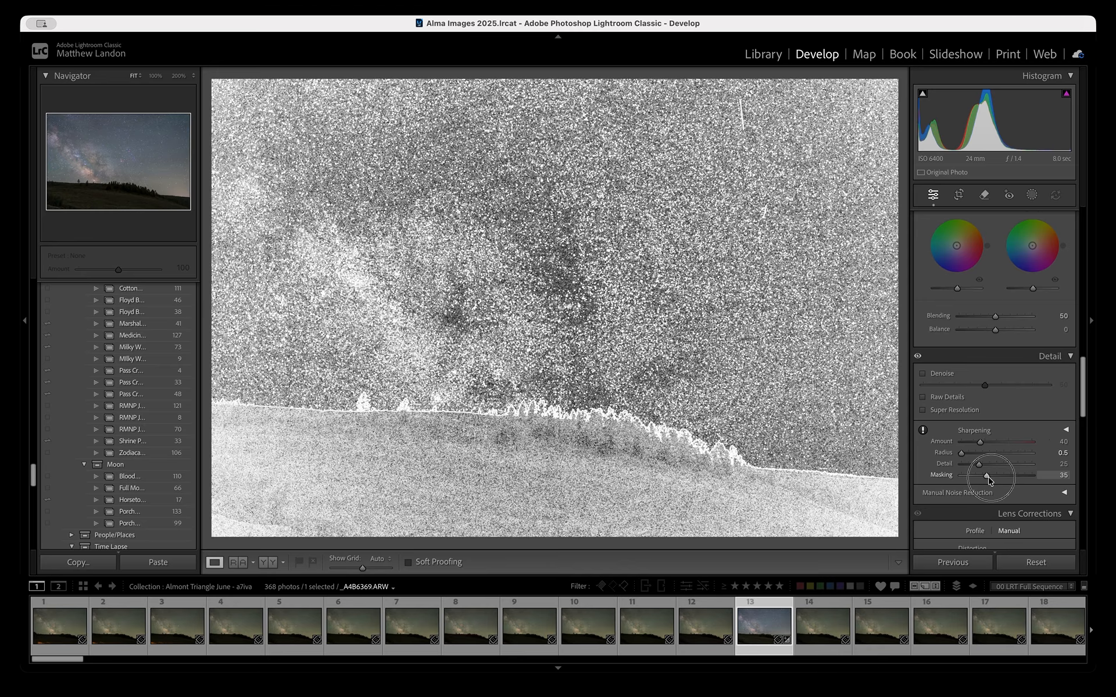
{"action": "left_click_drag", "start_coordinate": [989, 480], "coordinate": [992, 480]}
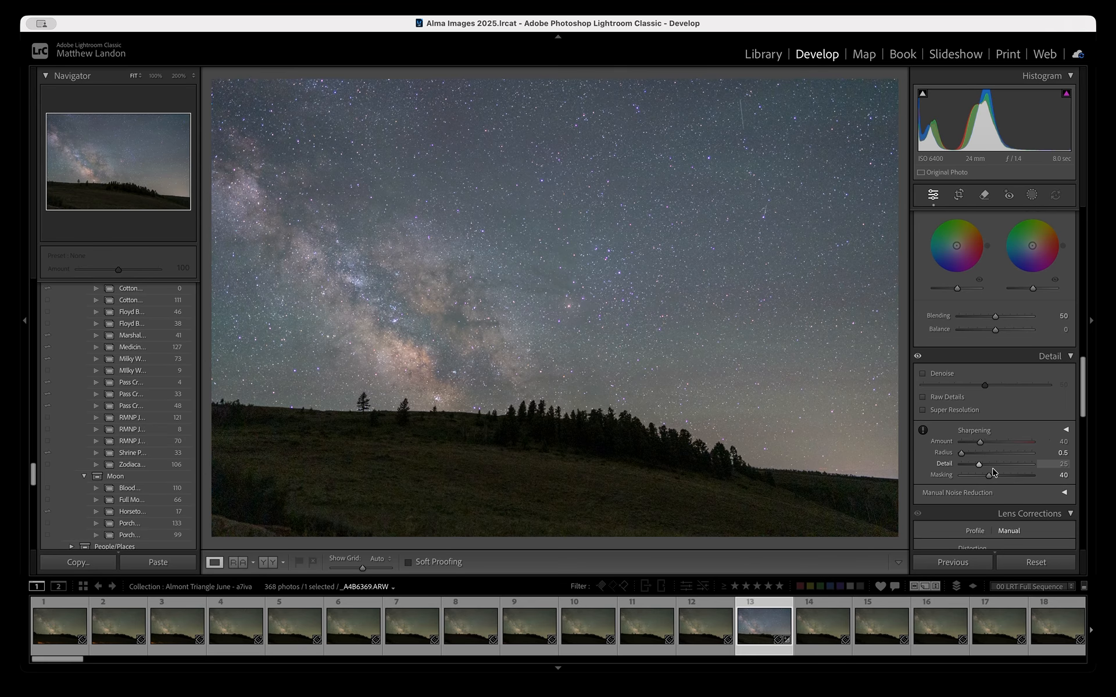
{"action": "left_click_drag", "start_coordinate": [981, 444], "coordinate": [986, 448]}
Remove the stars' purple fringing by sampling a purple star in the upper sky with the Defringe eyedropper
{"action": "scroll", "coordinate": [991, 457], "scroll_direction": "down", "scroll_amount": 3}
{"action": "scroll", "coordinate": [992, 460], "scroll_direction": "down", "scroll_amount": 2}
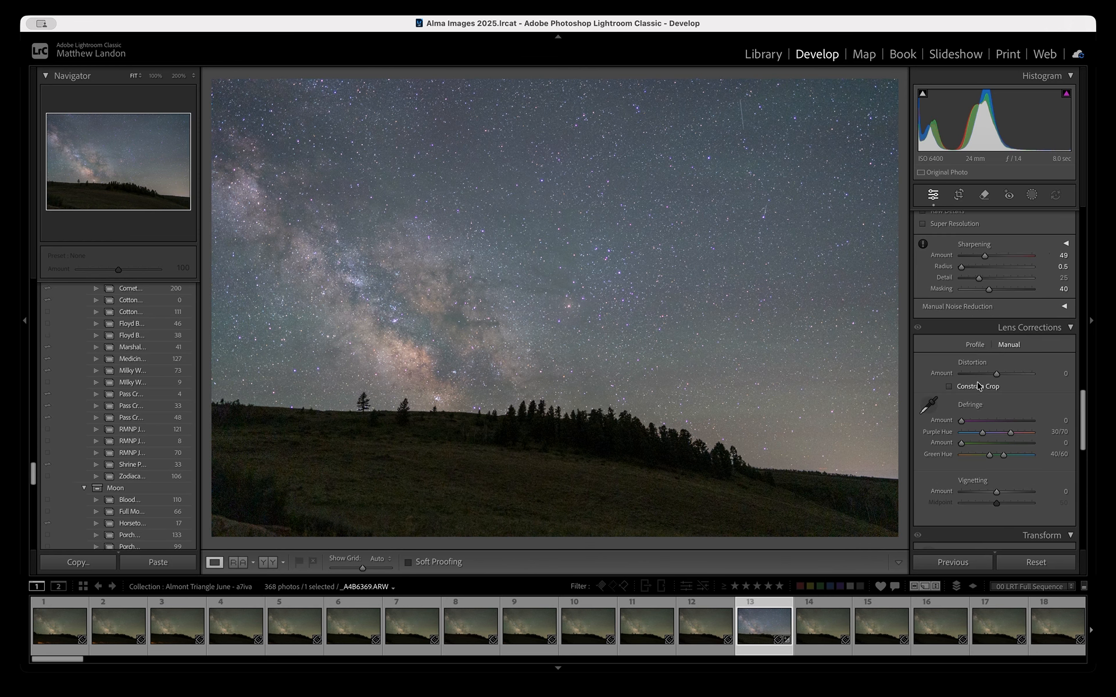
{"action": "left_click", "coordinate": [929, 405]}
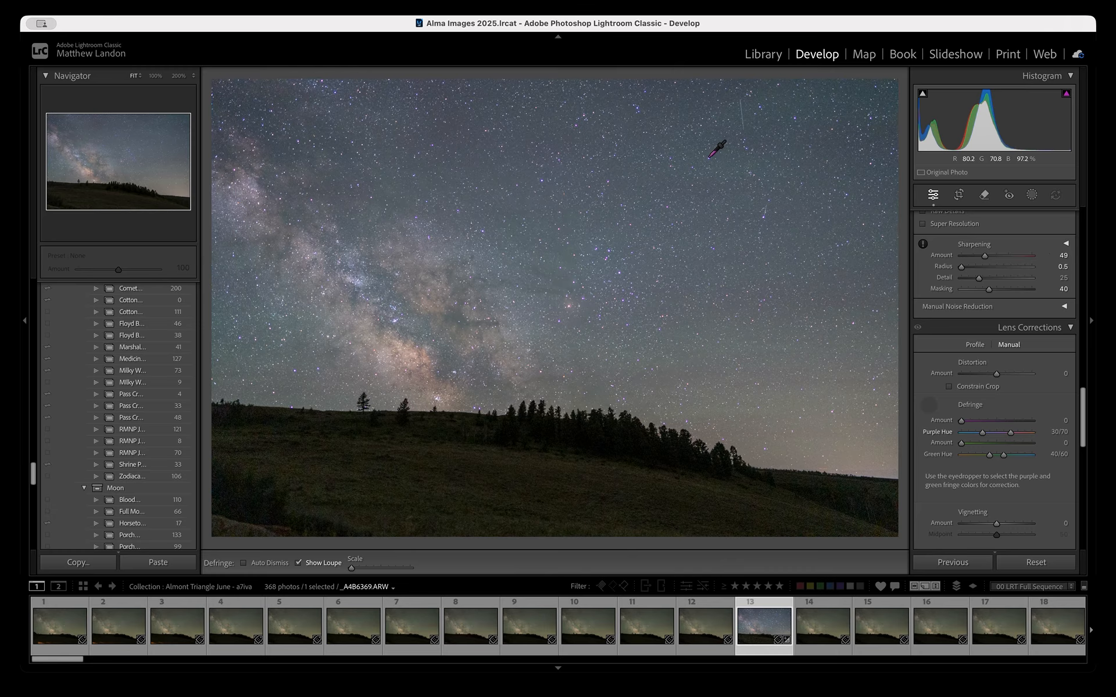
{"action": "left_click", "coordinate": [709, 157]}
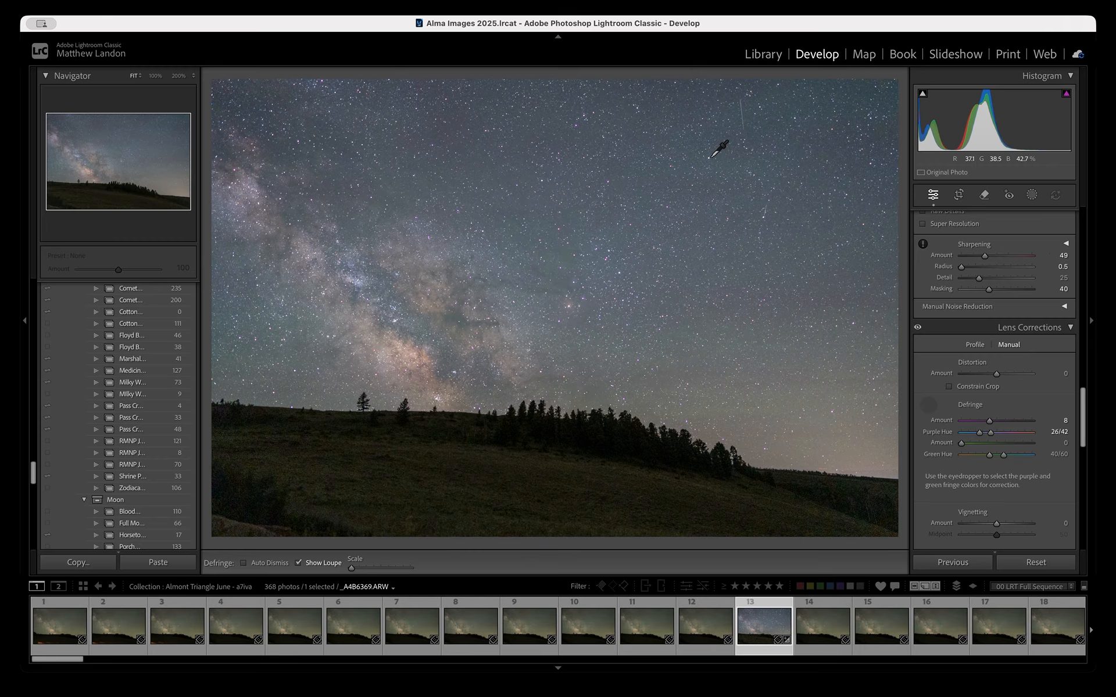
{"action": "key", "text": "Escape"}
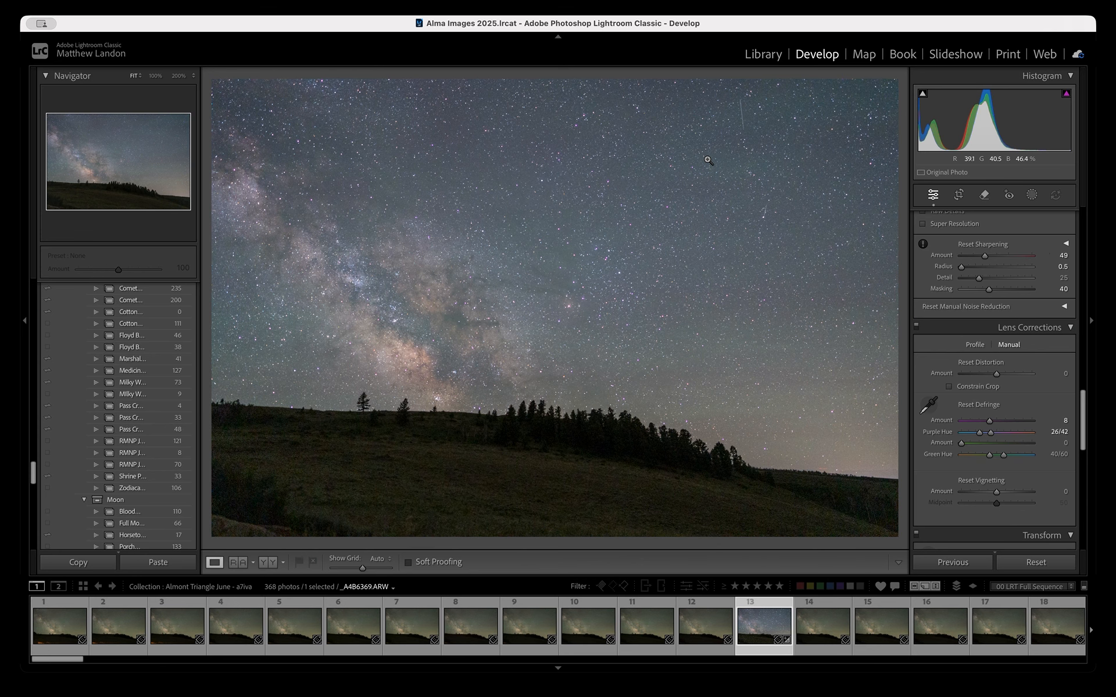
Examine the stars around the upper sky at 200% for remaining color fringing
{"action": "left_click", "coordinate": [708, 159], "text": "alt"}
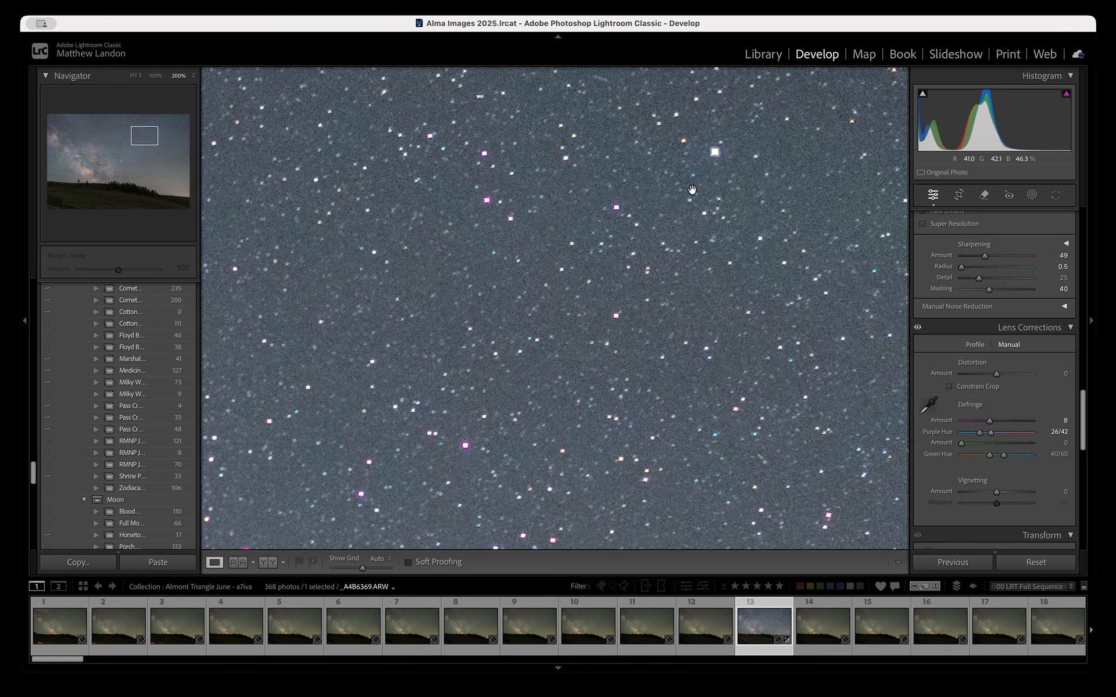
{"action": "left_click_drag", "start_coordinate": [720, 210], "coordinate": [608, 326]}
{"action": "left_click_drag", "start_coordinate": [874, 154], "coordinate": [841, 232]}
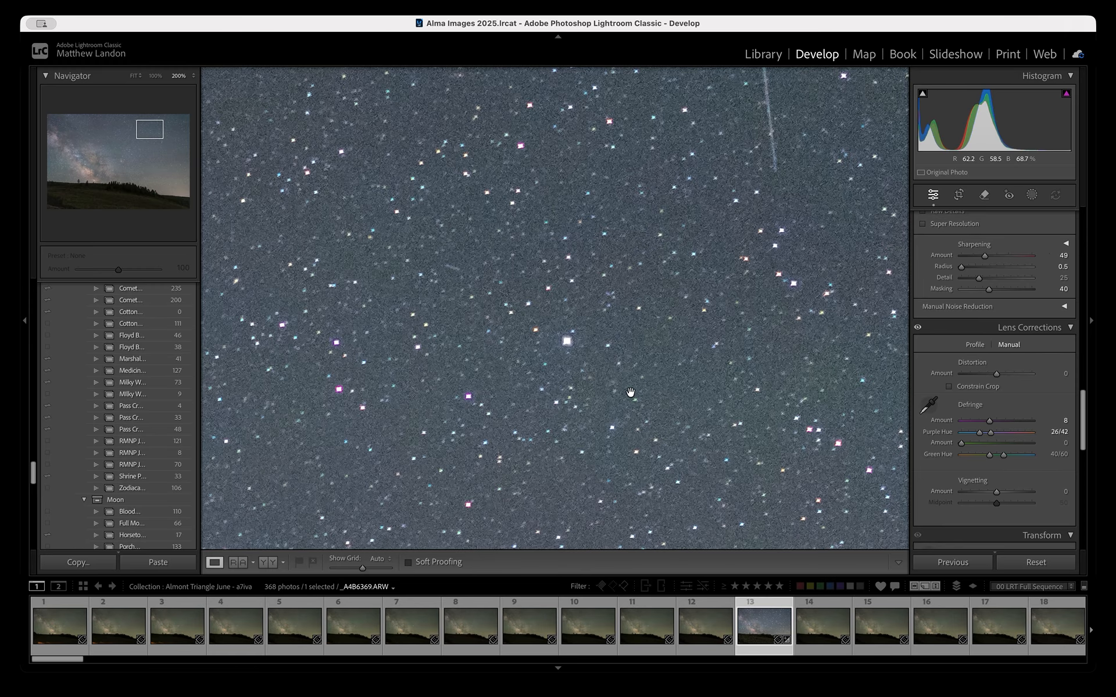
{"action": "mouse_move", "coordinate": [762, 320]}
{"action": "left_mouse_down"}
{"action": "mouse_move", "coordinate": [640, 292]}
{"action": "mouse_move", "coordinate": [574, 344]}
{"action": "left_mouse_up"}
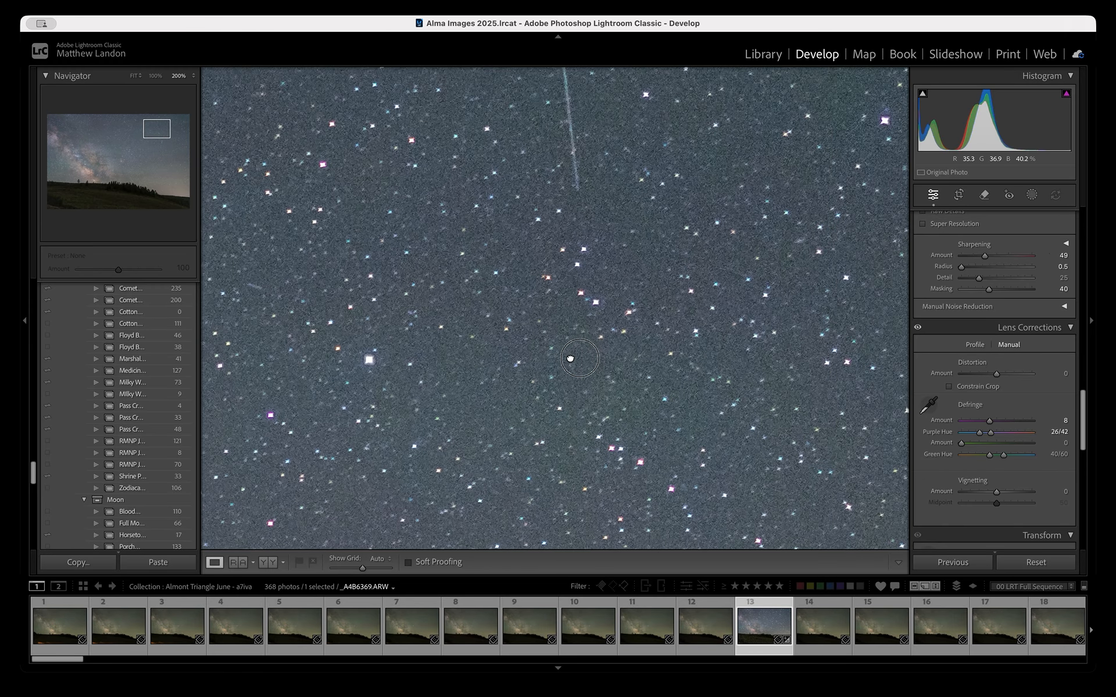
{"action": "left_click_drag", "start_coordinate": [821, 226], "coordinate": [669, 336]}
{"action": "left_click_drag", "start_coordinate": [819, 213], "coordinate": [725, 304]}
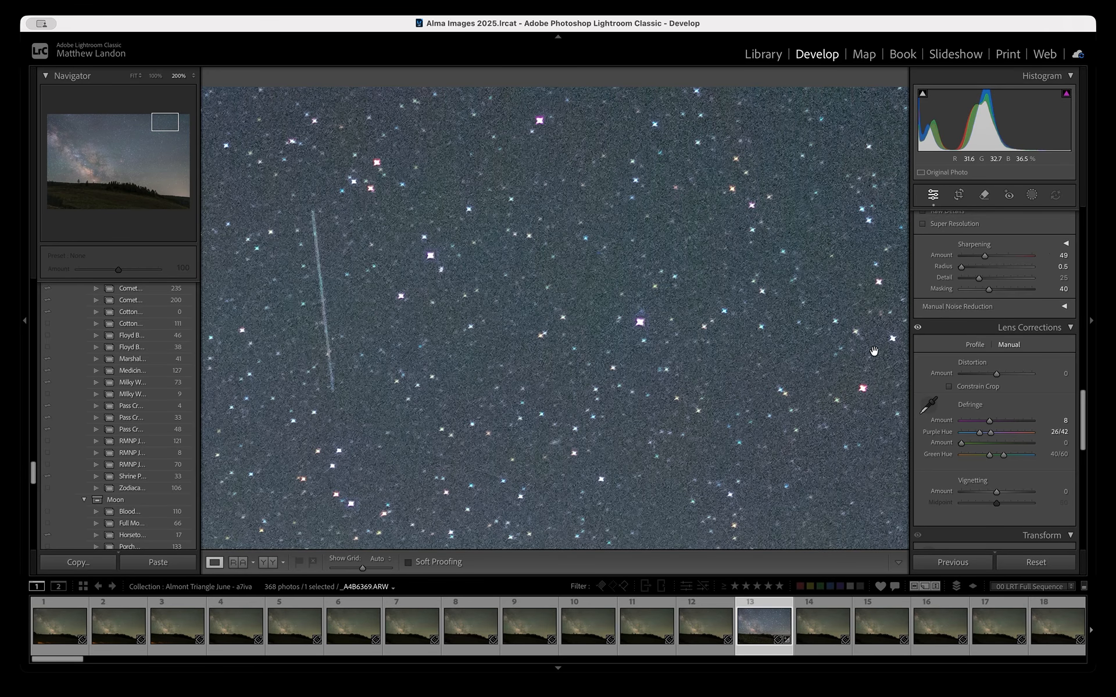
{"action": "left_click", "coordinate": [638, 323]}
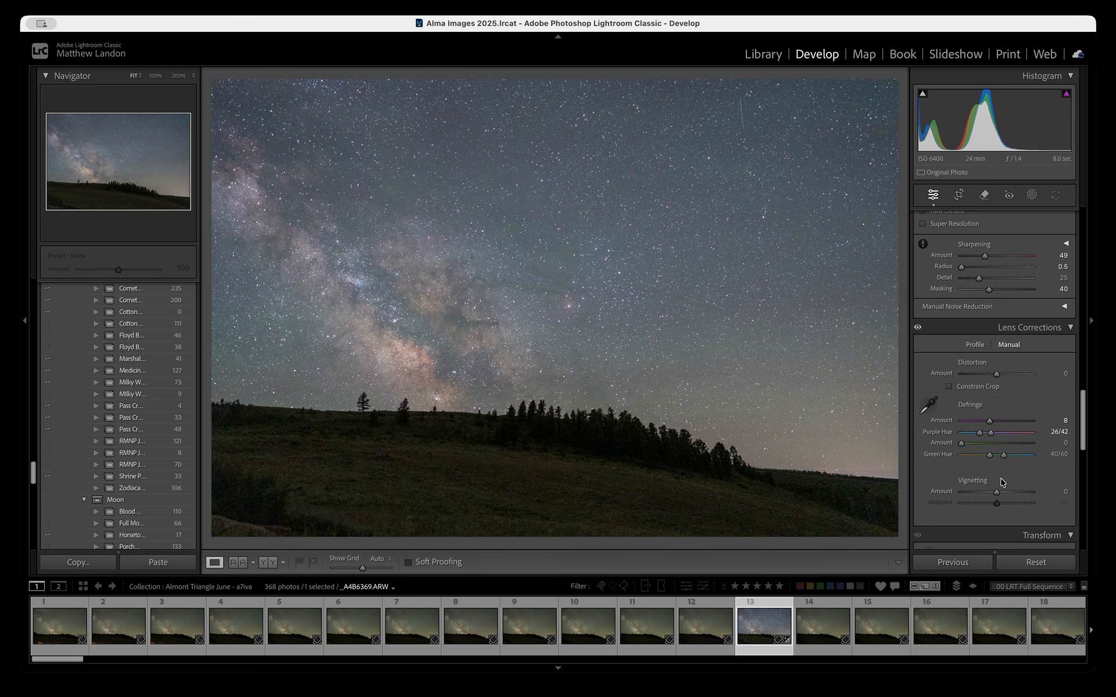
Set the Calibration Shadows Tint to -5
{"action": "scroll", "coordinate": [1001, 483], "scroll_direction": "down", "scroll_amount": 10}
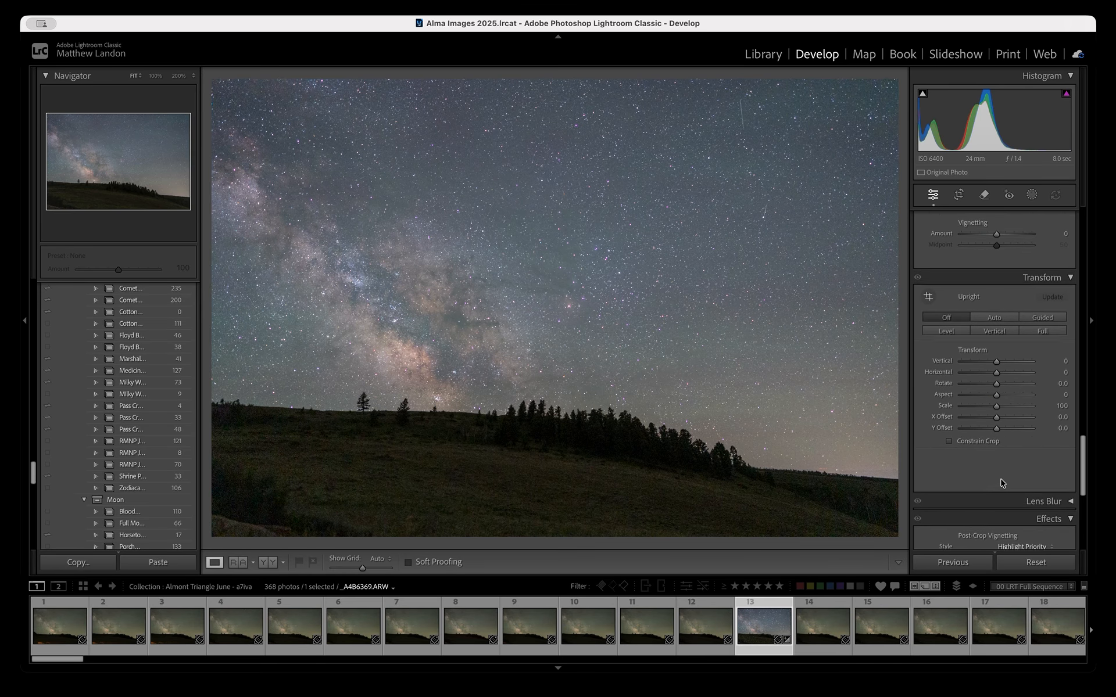
{"action": "scroll", "coordinate": [1001, 483], "scroll_direction": "down", "scroll_amount": 5}
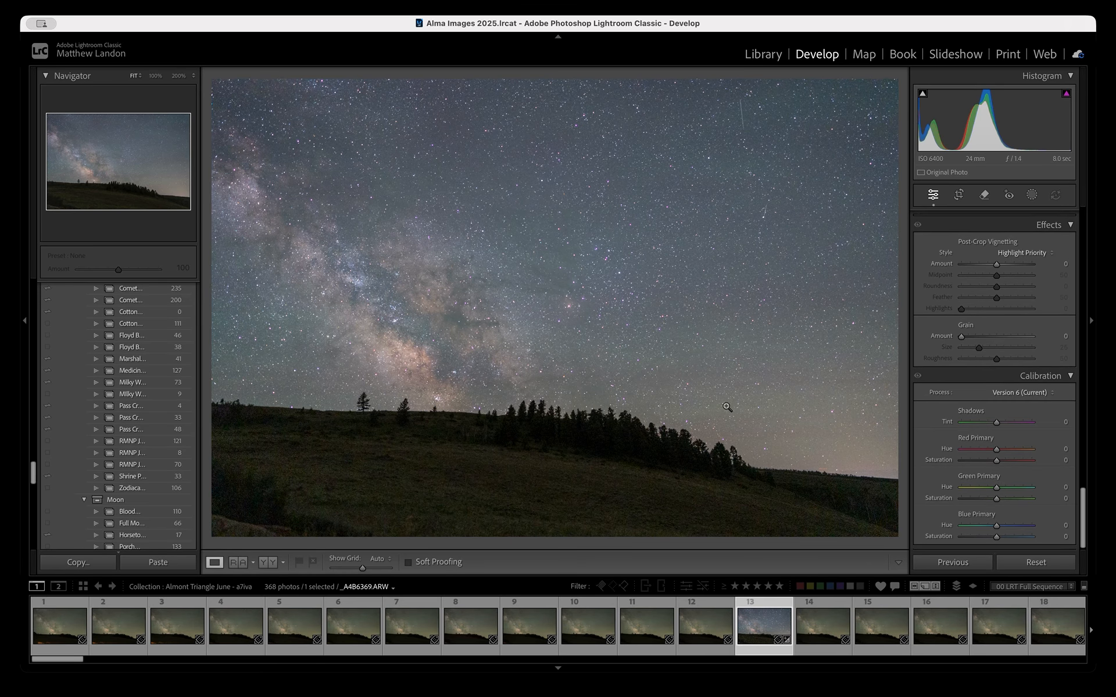
{"action": "left_click", "coordinate": [998, 426]}
{"action": "left_click_drag", "start_coordinate": [998, 426], "coordinate": [997, 426]}
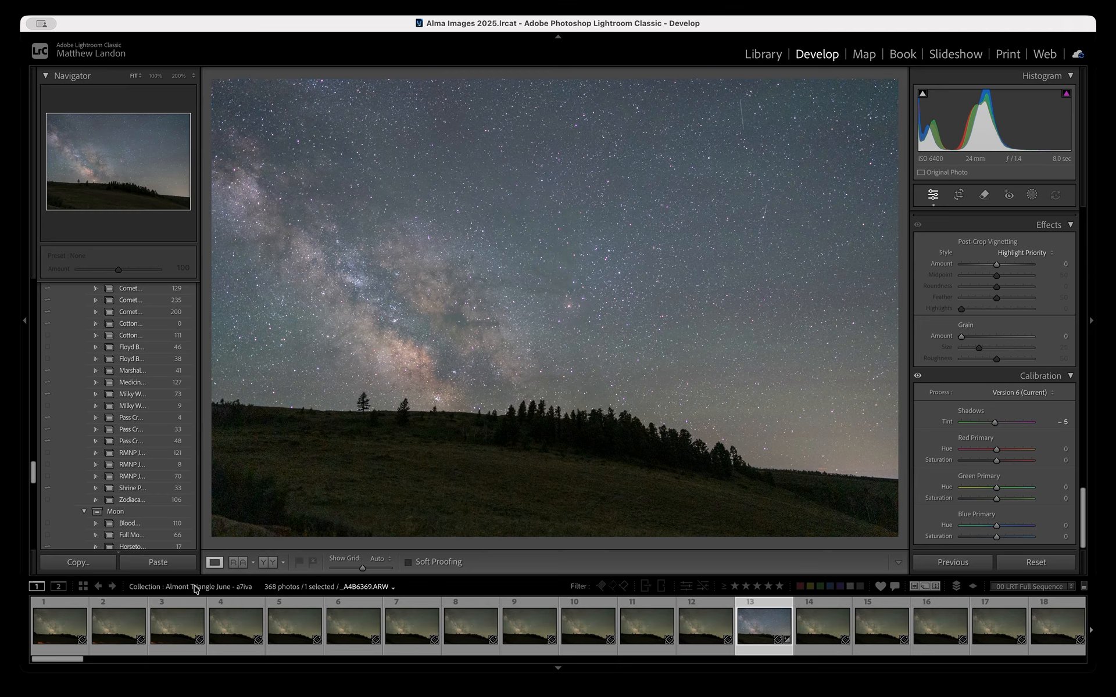
Copy the develop settings of frame 13 and paste them onto frame 241 of the sequence
{"action": "left_click", "coordinate": [82, 564]}
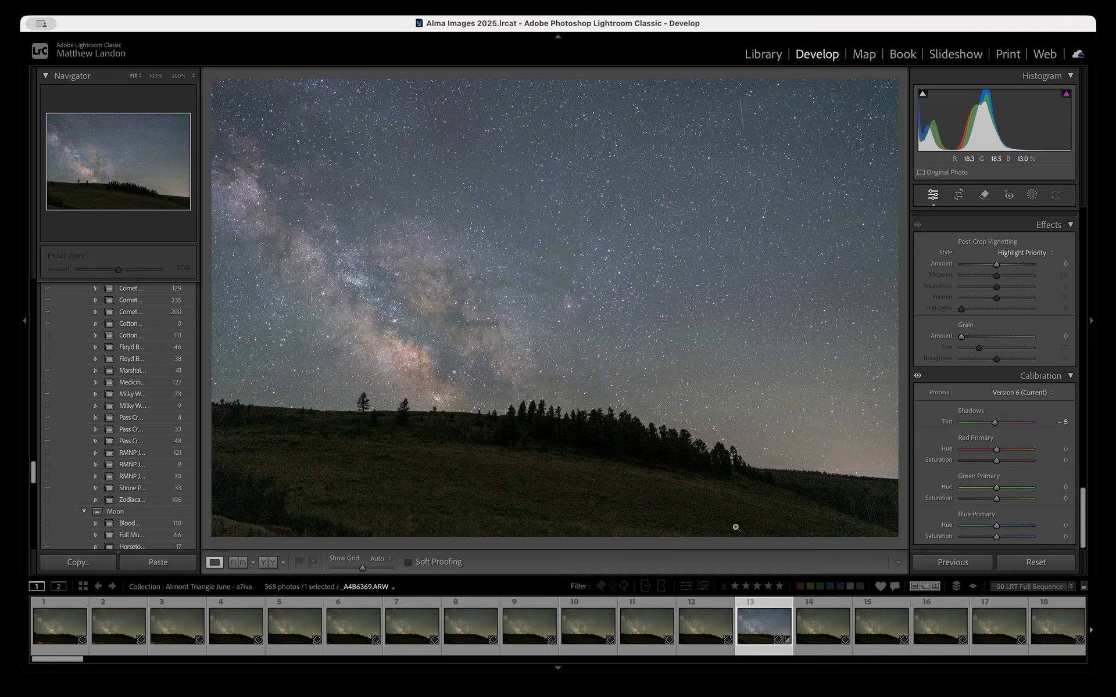
{"action": "scroll", "coordinate": [968, 628], "scroll_direction": "right", "scroll_amount": 10}
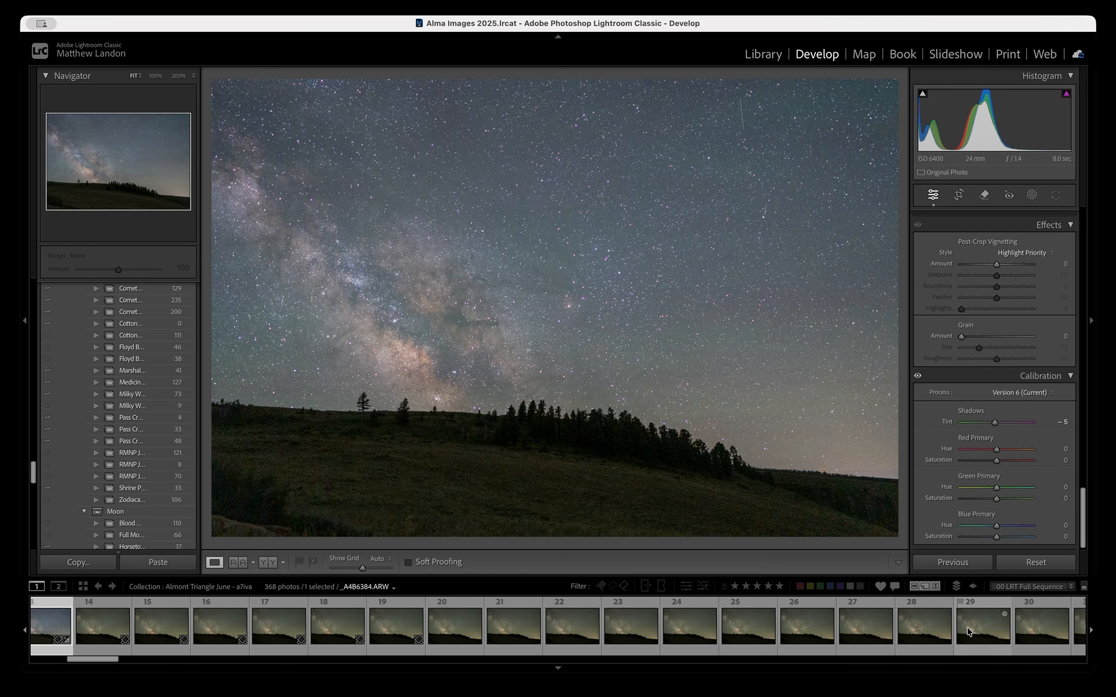
{"action": "scroll", "coordinate": [968, 632], "scroll_direction": "right", "scroll_amount": 20}
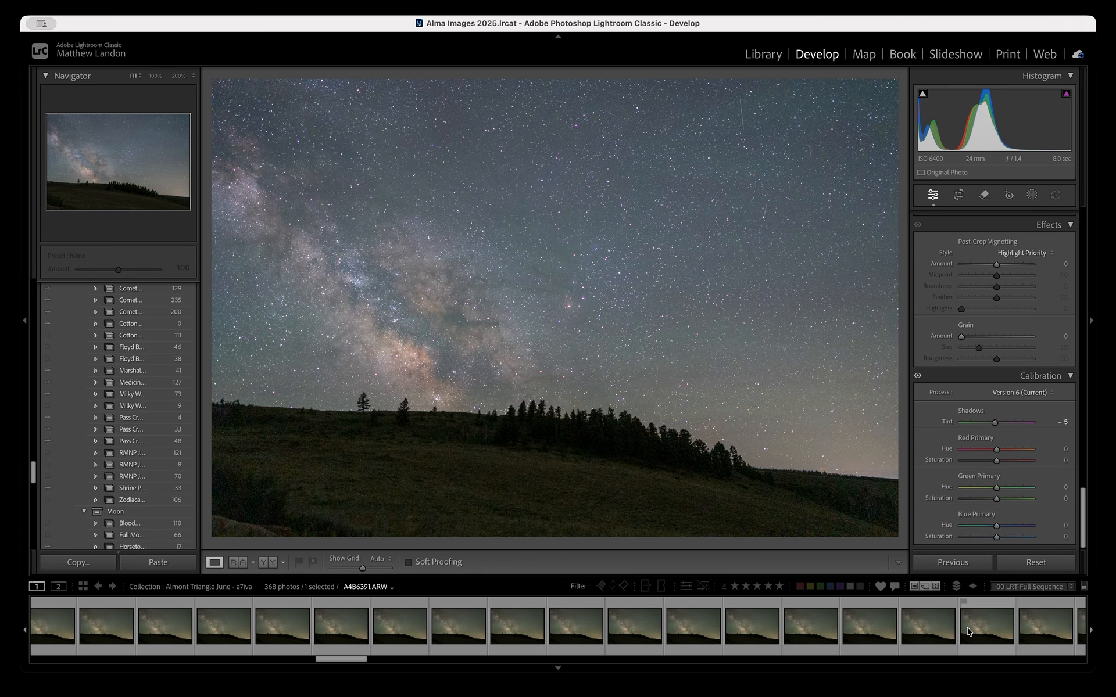
{"action": "scroll", "coordinate": [968, 632], "scroll_direction": "right", "scroll_amount": 20}
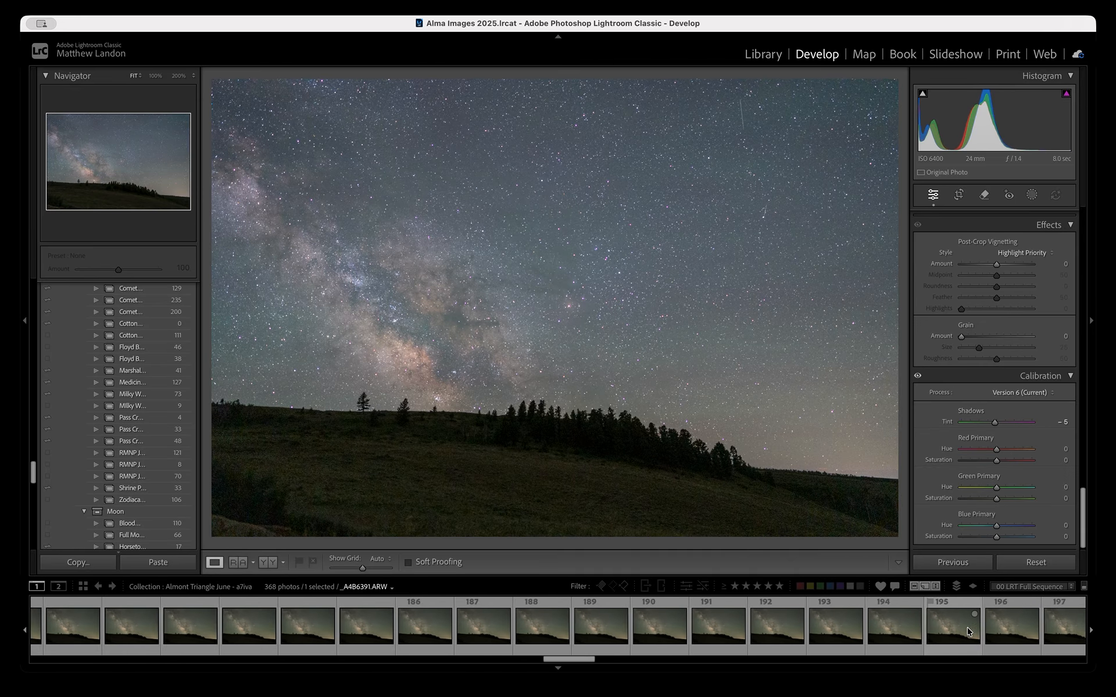
{"action": "scroll", "coordinate": [968, 631], "scroll_direction": "right", "scroll_amount": 6}
{"action": "left_click", "coordinate": [953, 631]}
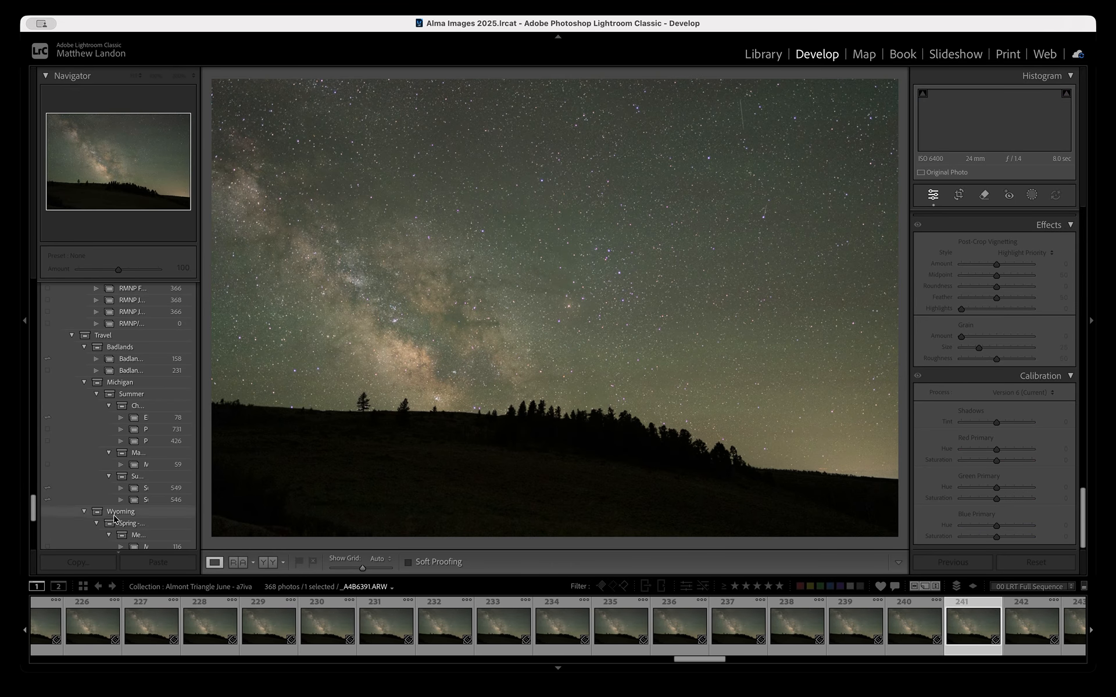
{"action": "left_click", "coordinate": [158, 563]}
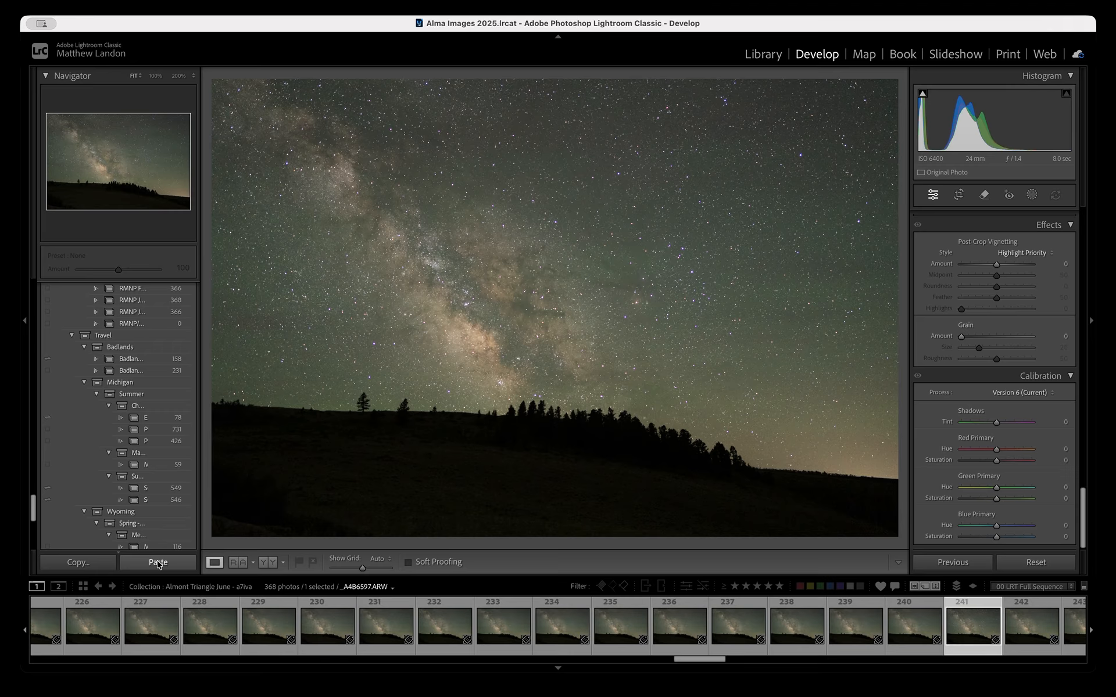
{"action": "left_click", "coordinate": [160, 562]}
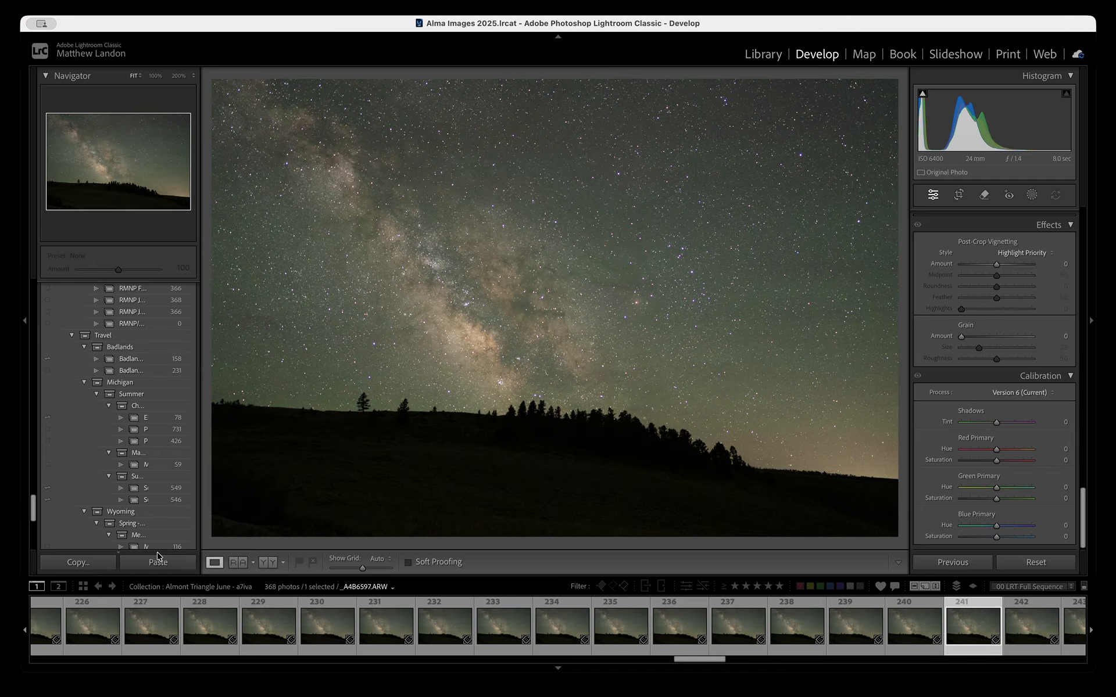
{"action": "left_click", "coordinate": [172, 565]}
{"action": "scroll", "coordinate": [988, 626], "scroll_direction": "right", "scroll_amount": 5}
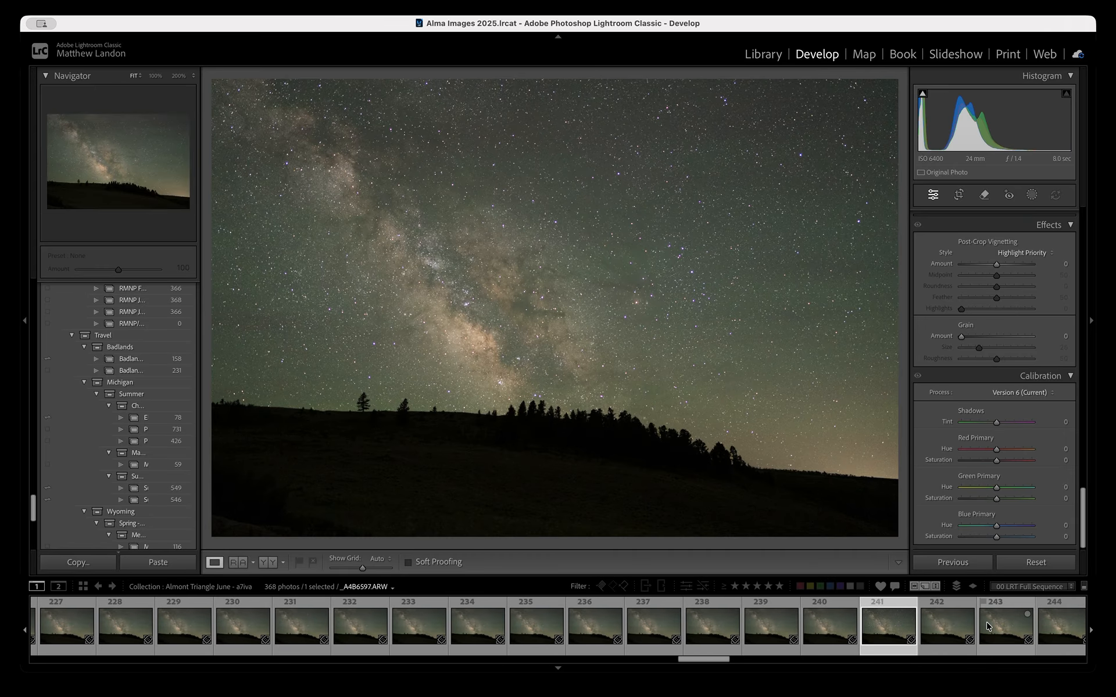
{"action": "scroll", "coordinate": [988, 627], "scroll_direction": "right", "scroll_amount": 6}
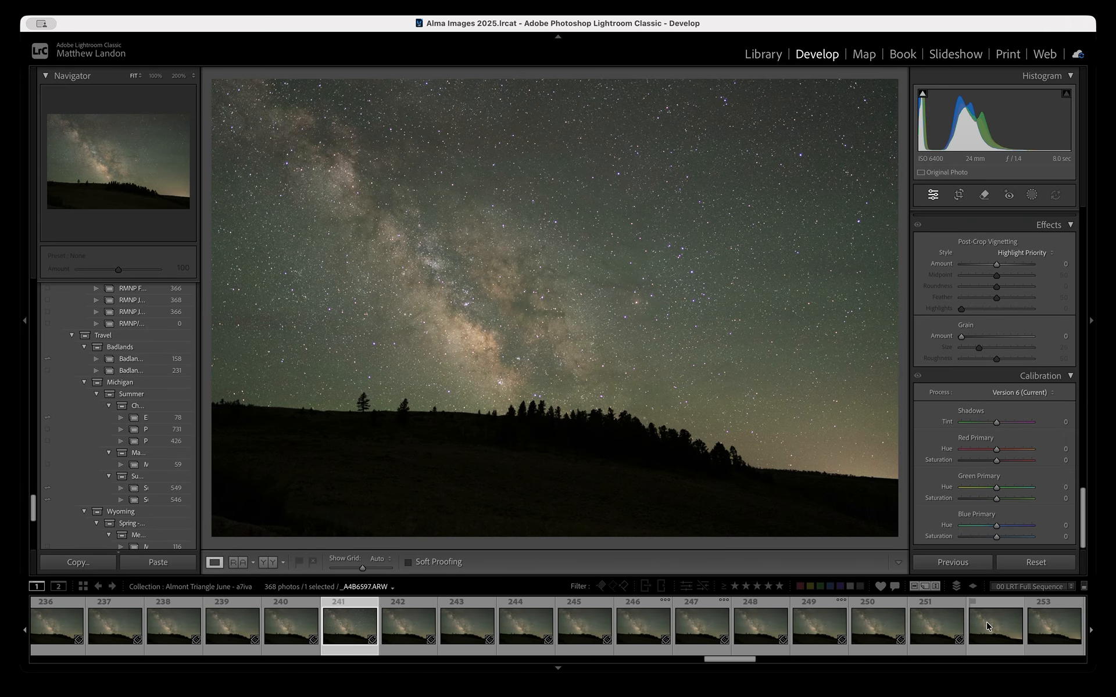
{"action": "scroll", "coordinate": [988, 627], "scroll_direction": "left", "scroll_amount": 2}
{"action": "key", "text": "super+shift+v"}
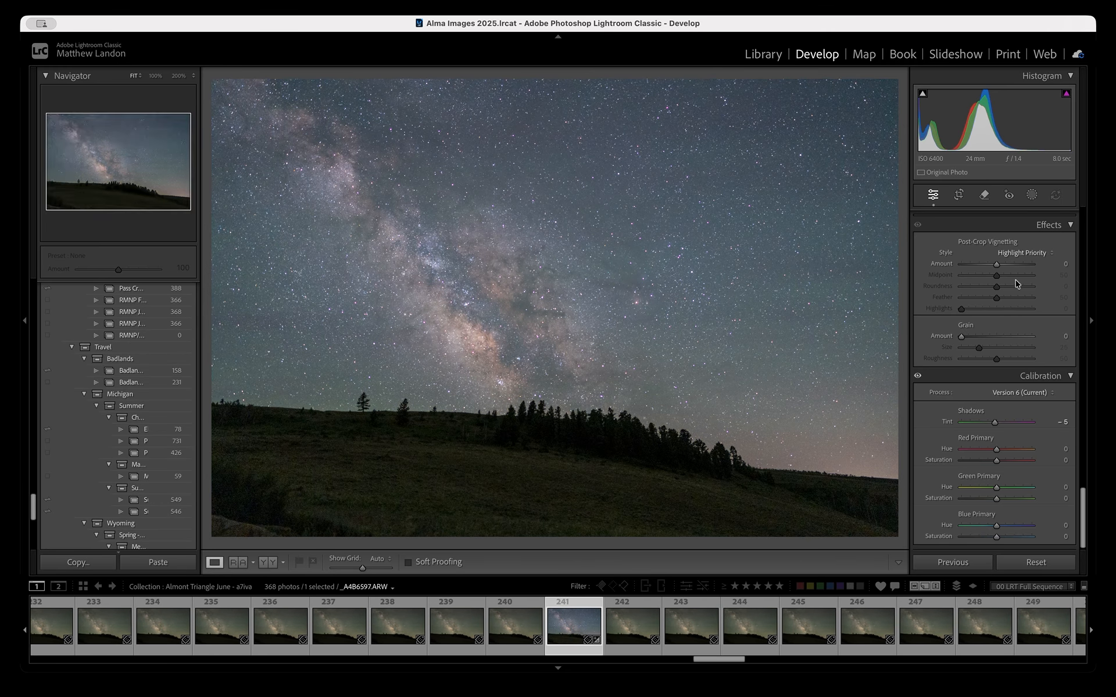
Fine-tune frame 241 to Tint +25 and Exposure -0.10, and copy its develop settings
{"action": "scroll", "coordinate": [1033, 344], "scroll_direction": "up", "scroll_amount": 5}
{"action": "scroll", "coordinate": [1033, 343], "scroll_direction": "up", "scroll_amount": 10}
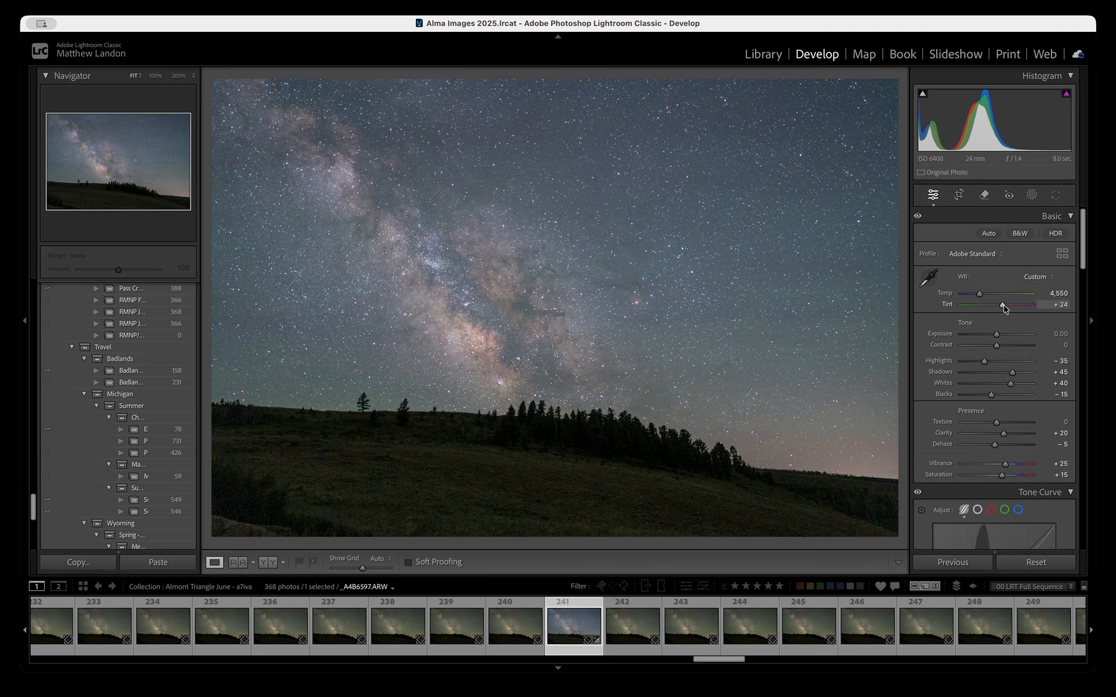
{"action": "left_click", "coordinate": [1003, 306]}
{"action": "left_click_drag", "start_coordinate": [1004, 308], "coordinate": [1004, 308]}
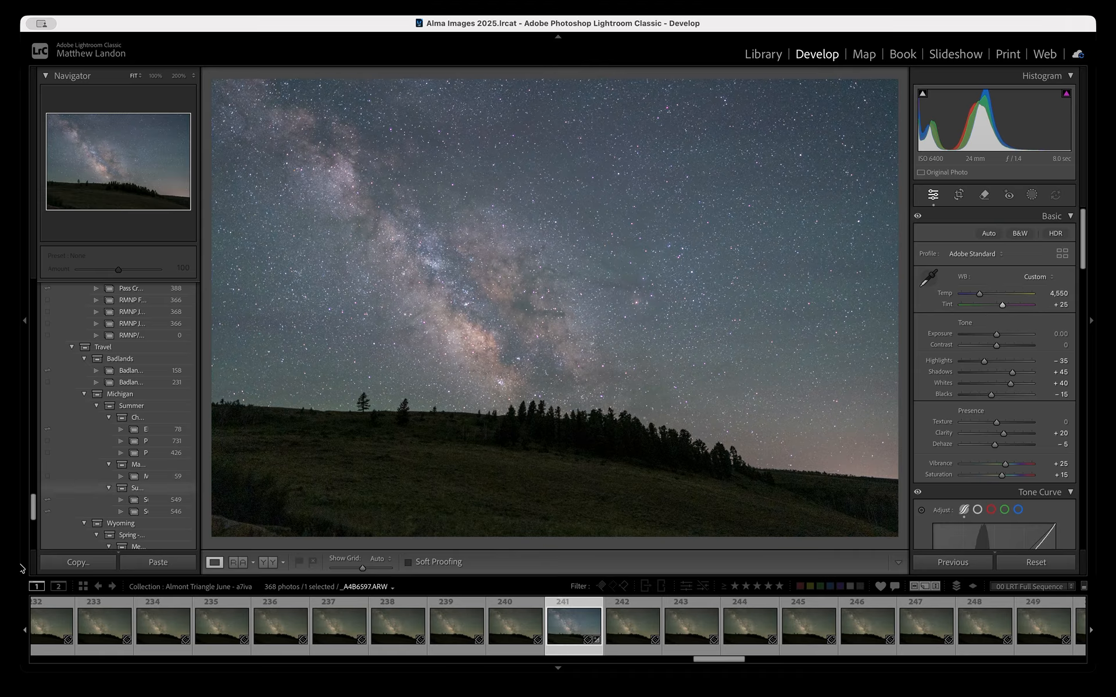
{"action": "left_click", "coordinate": [81, 562]}
{"action": "left_click", "coordinate": [998, 335]}
{"action": "left_click_drag", "start_coordinate": [998, 335], "coordinate": [997, 335]}
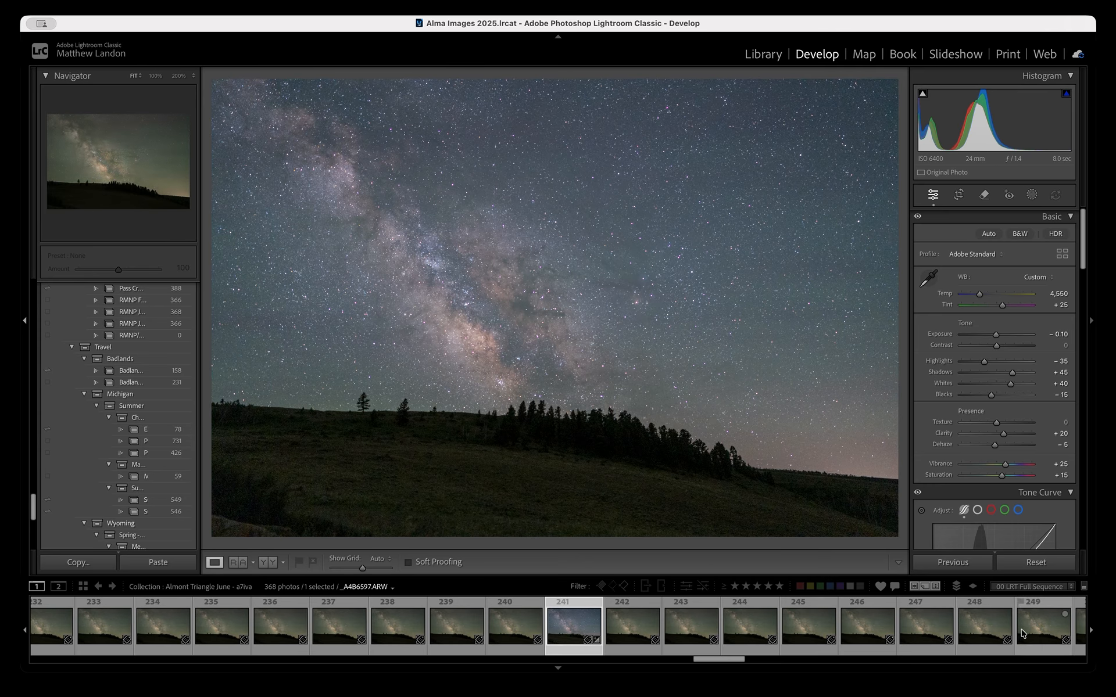
Open frame 368, the last frame of the sequence
{"action": "scroll", "coordinate": [1023, 634], "scroll_direction": "down", "scroll_amount": 3}
{"action": "scroll", "coordinate": [1023, 633], "scroll_direction": "down", "scroll_amount": 10}
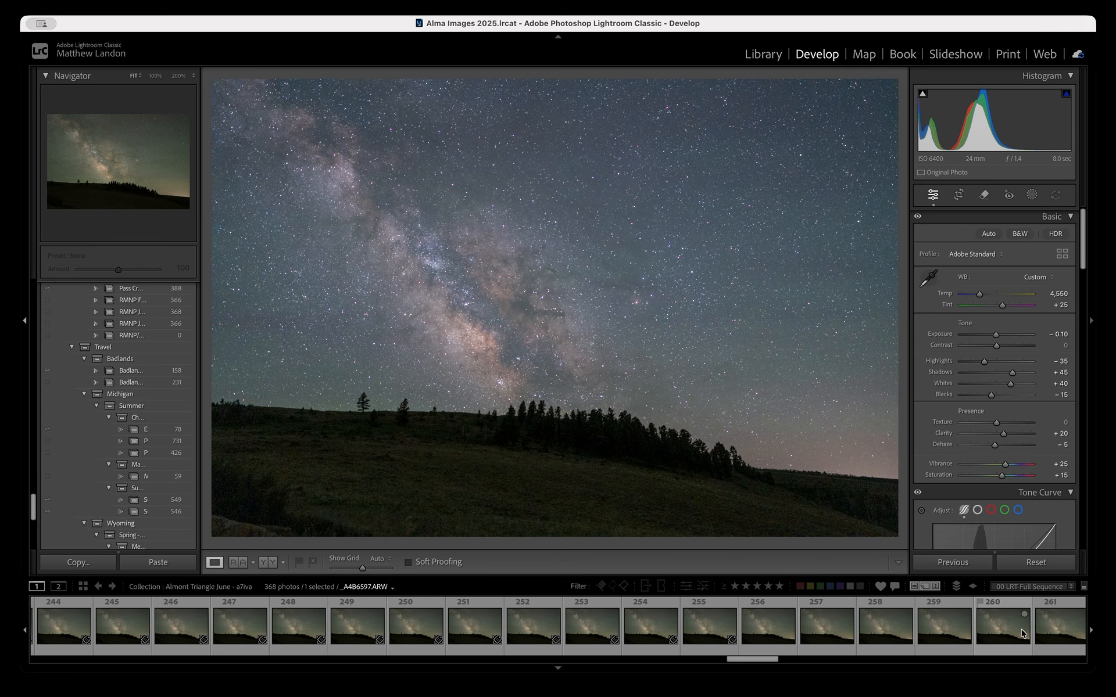
{"action": "scroll", "coordinate": [1022, 633], "scroll_direction": "down", "scroll_amount": 16}
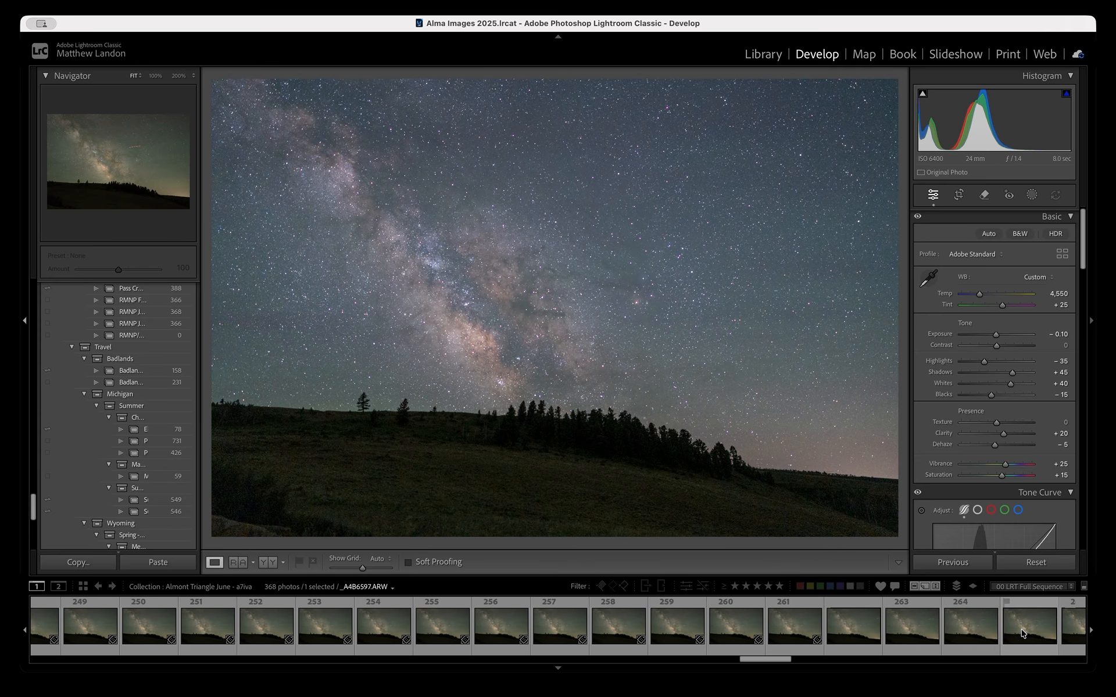
{"action": "scroll", "coordinate": [1023, 634], "scroll_direction": "down", "scroll_amount": 20}
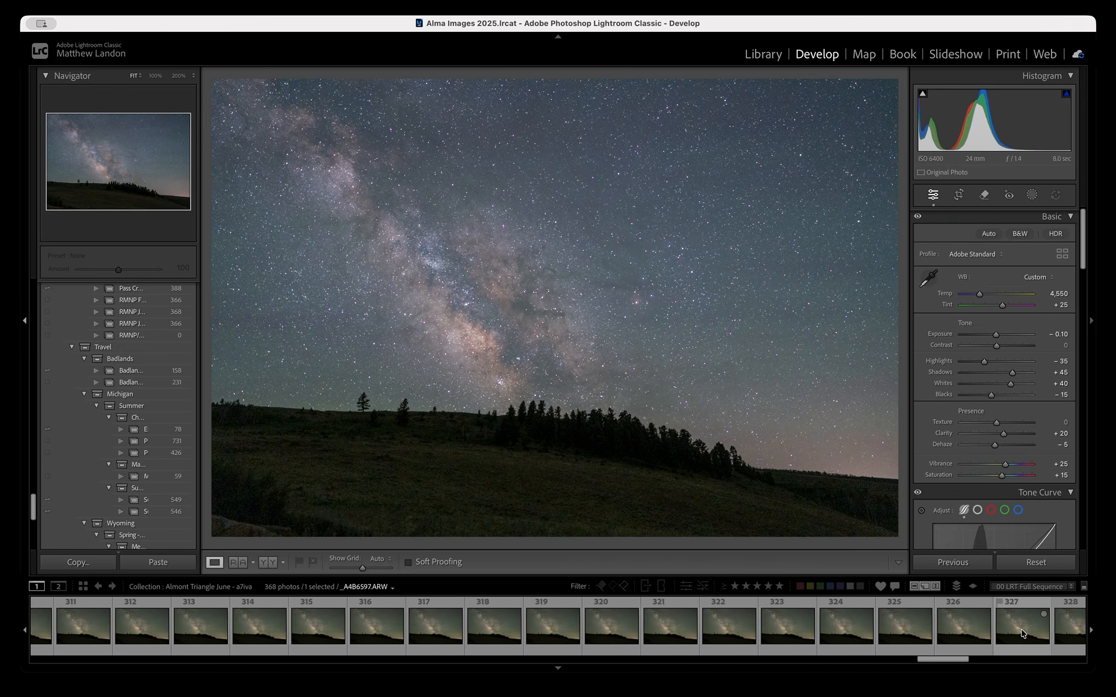
{"action": "scroll", "coordinate": [1023, 634], "scroll_direction": "down", "scroll_amount": 4}
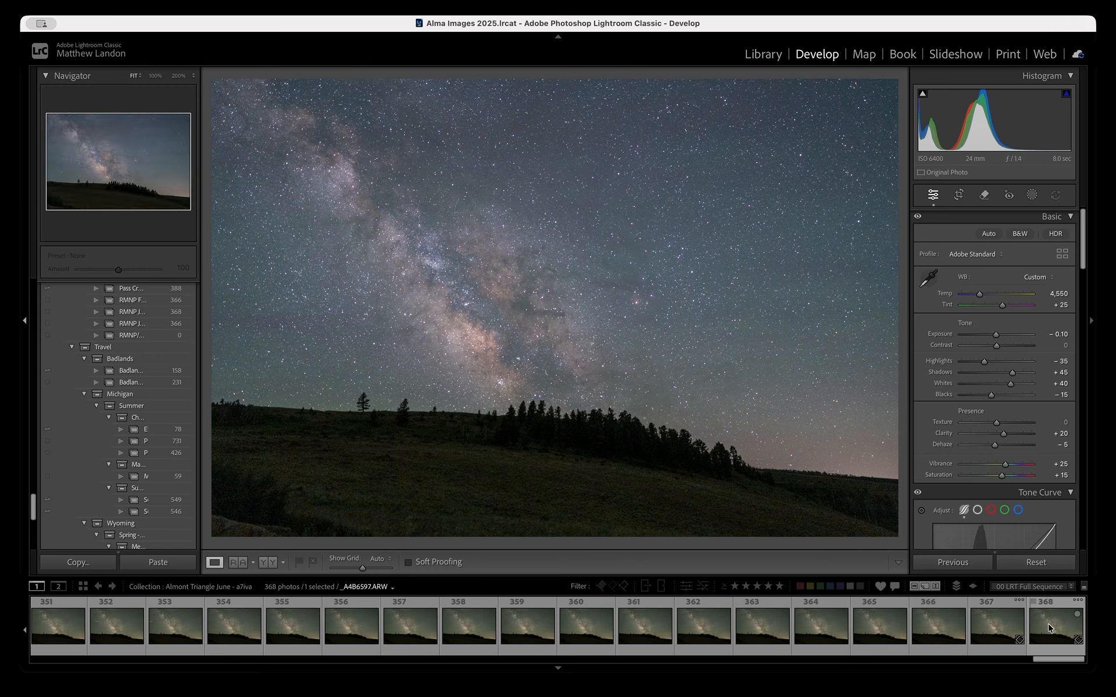
{"action": "left_click", "coordinate": [1048, 627]}
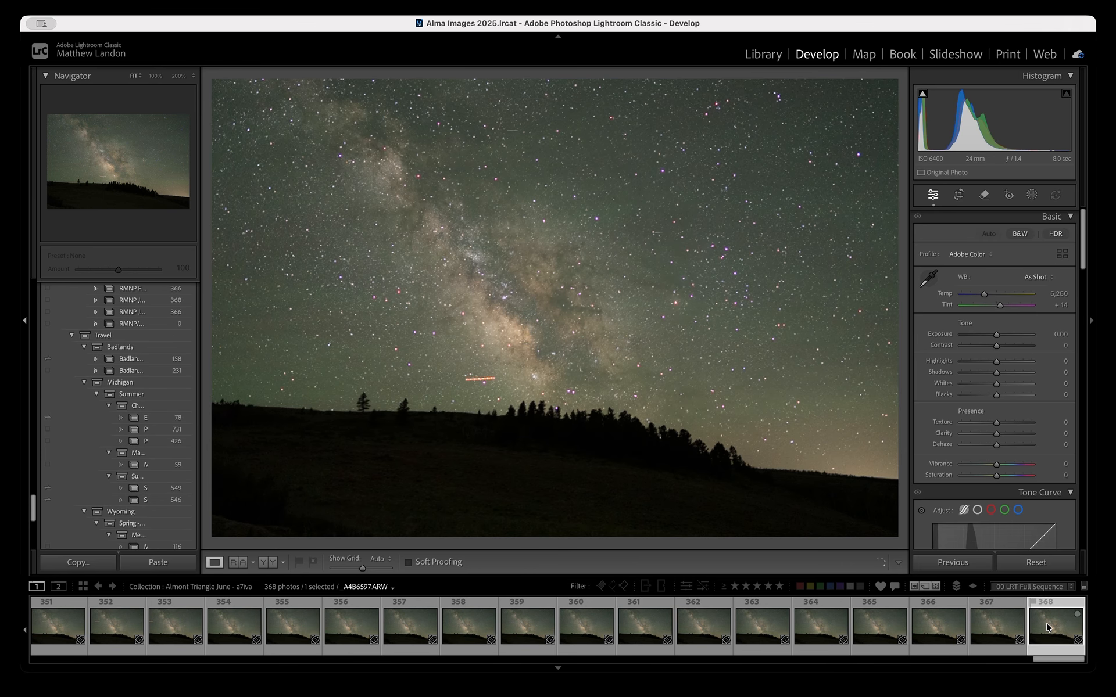
Select frames 4 to 368 of the sequence and paste the copied develop settings onto all of them
{"action": "scroll", "coordinate": [1047, 628], "scroll_direction": "up", "scroll_amount": 10}
{"action": "scroll", "coordinate": [1046, 627], "scroll_direction": "up", "scroll_amount": 15}
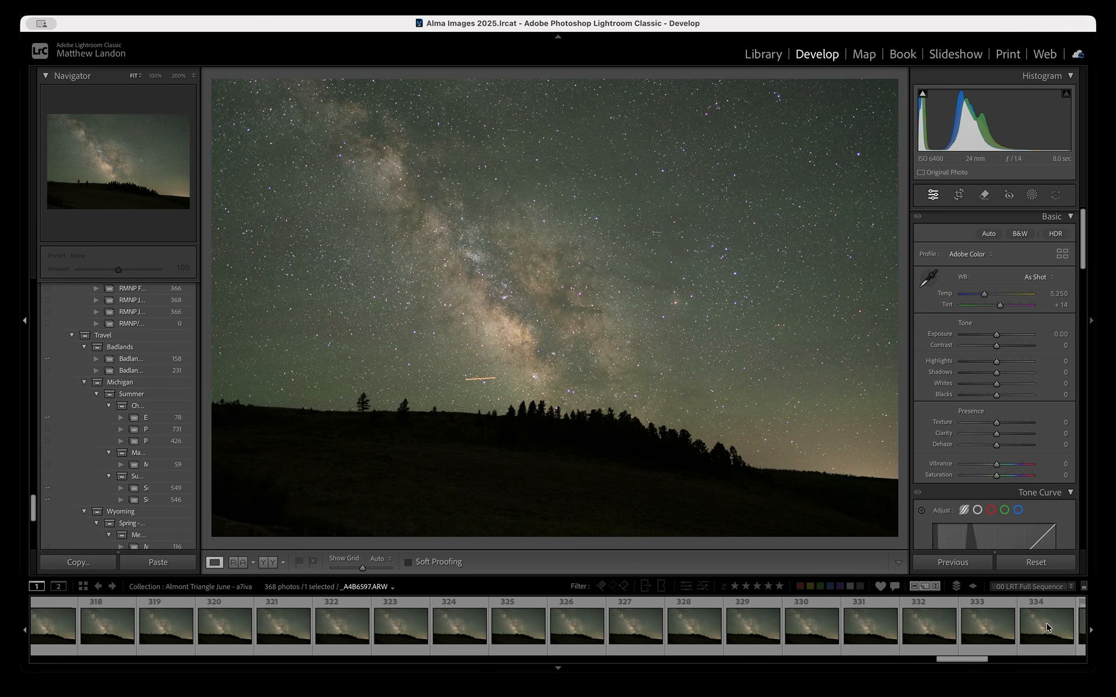
{"action": "scroll", "coordinate": [1046, 626], "scroll_direction": "up", "scroll_amount": 15}
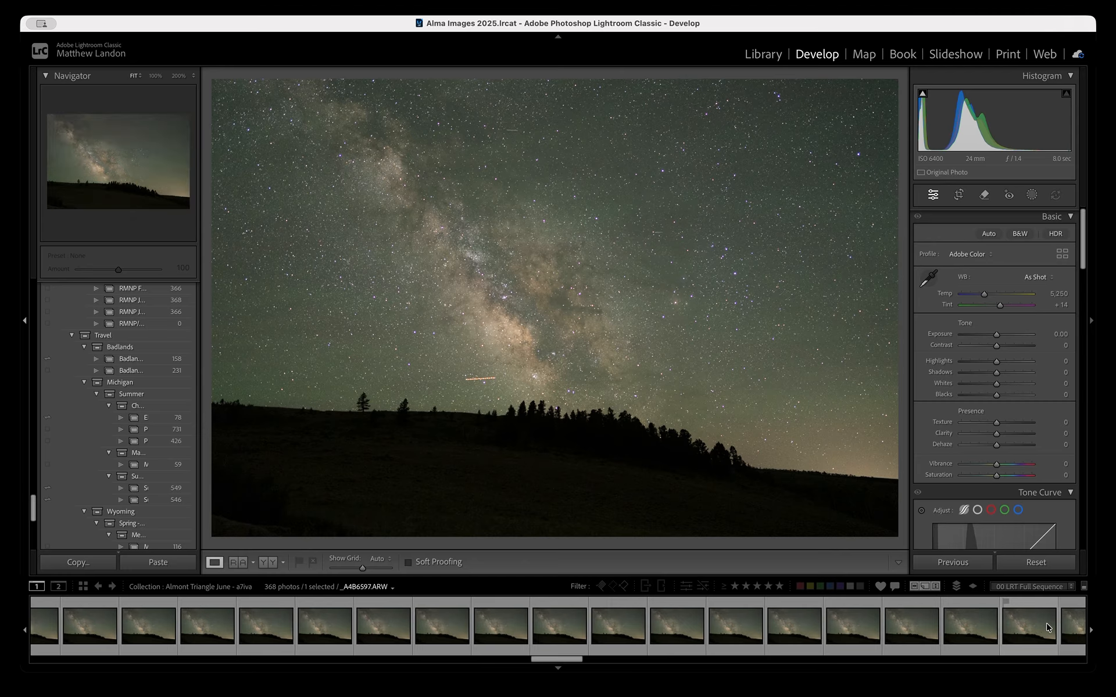
{"action": "scroll", "coordinate": [1047, 627], "scroll_direction": "up", "scroll_amount": 15}
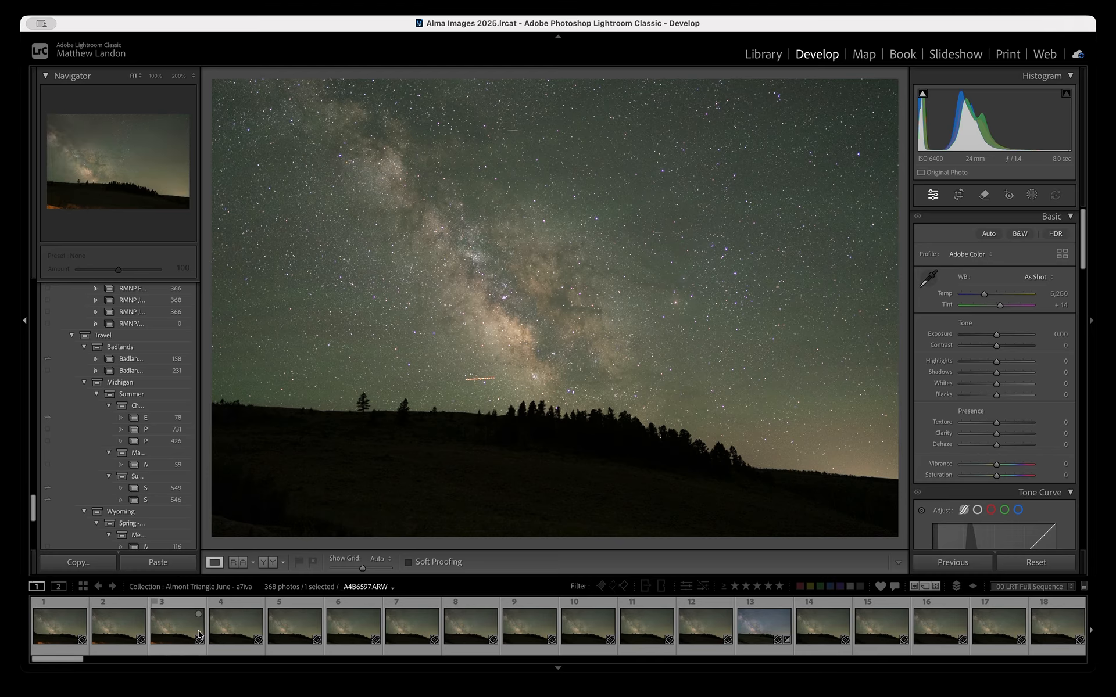
{"action": "left_click", "coordinate": [231, 632], "text": "shift"}
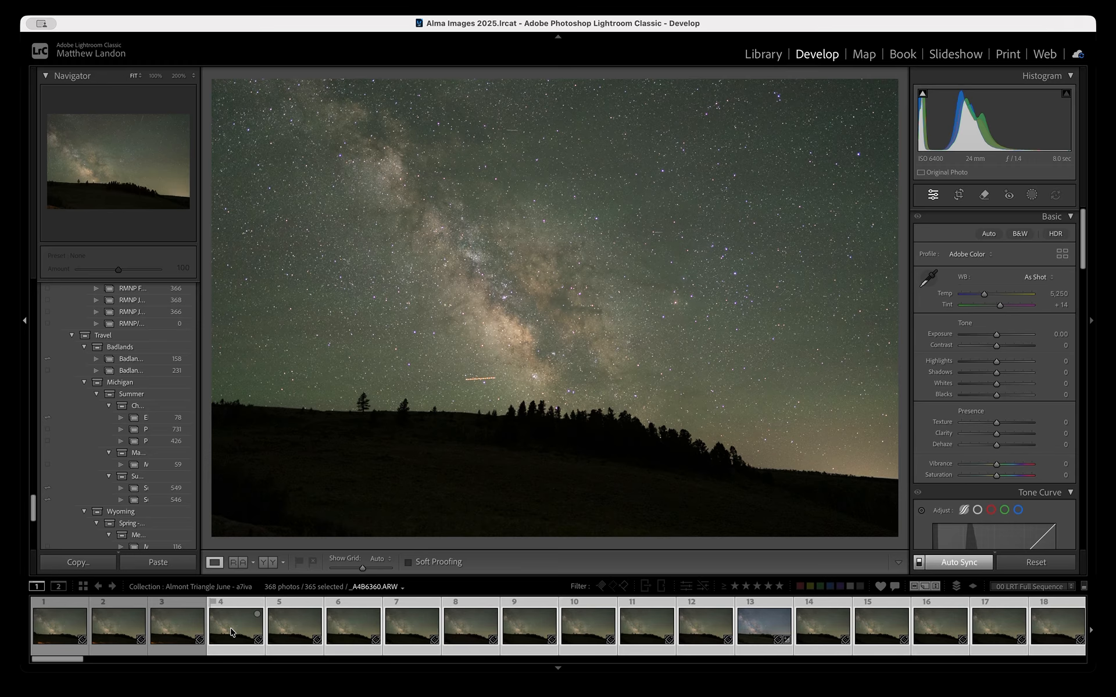
{"action": "left_click", "coordinate": [159, 563]}
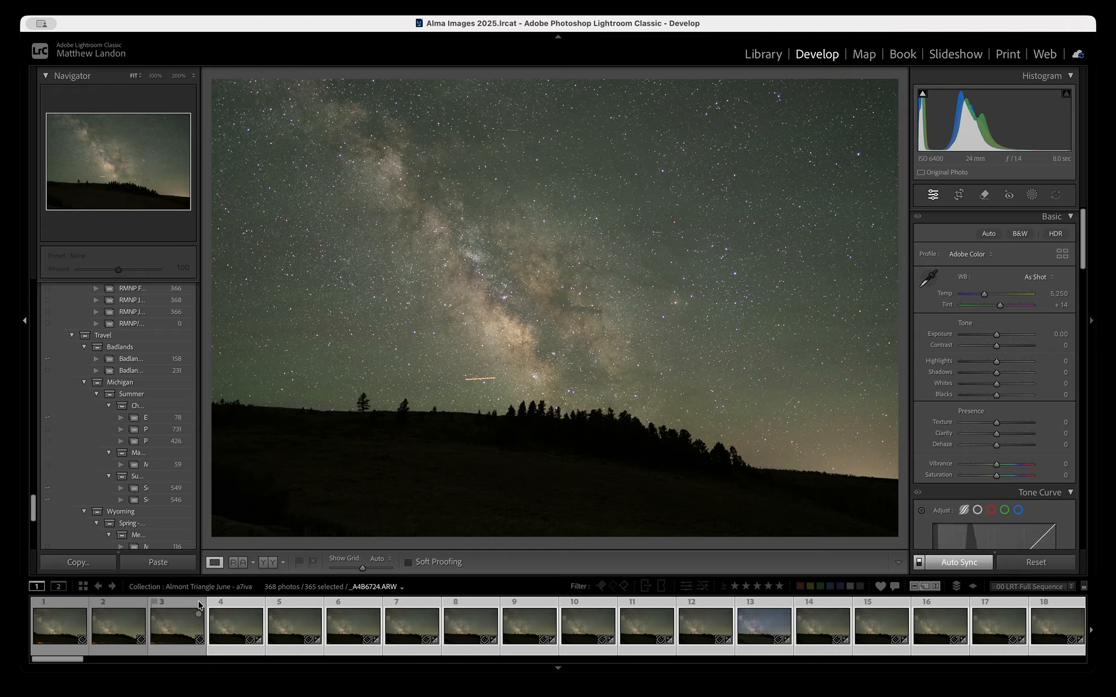
{"action": "left_click", "coordinate": [159, 562]}
Step through the selected frames from 4 to 14 and beyond to check how the pasted develop settings look
{"action": "left_click", "coordinate": [222, 639]}
{"action": "left_click", "coordinate": [341, 630]}
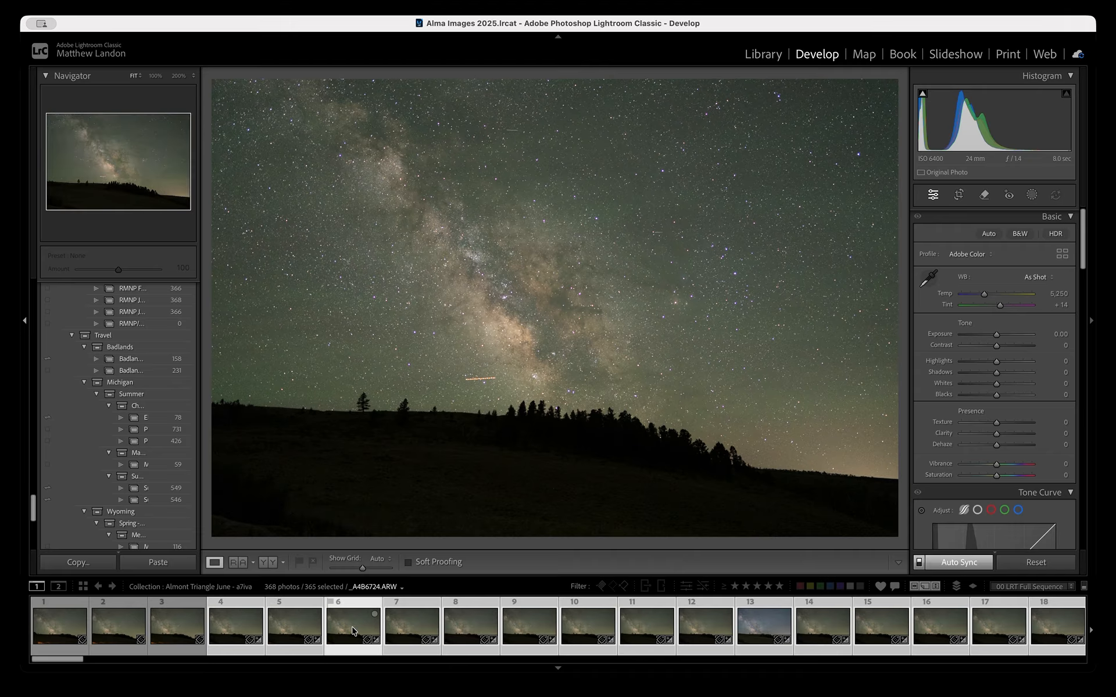
{"action": "left_click", "coordinate": [423, 628]}
{"action": "left_click", "coordinate": [458, 626]}
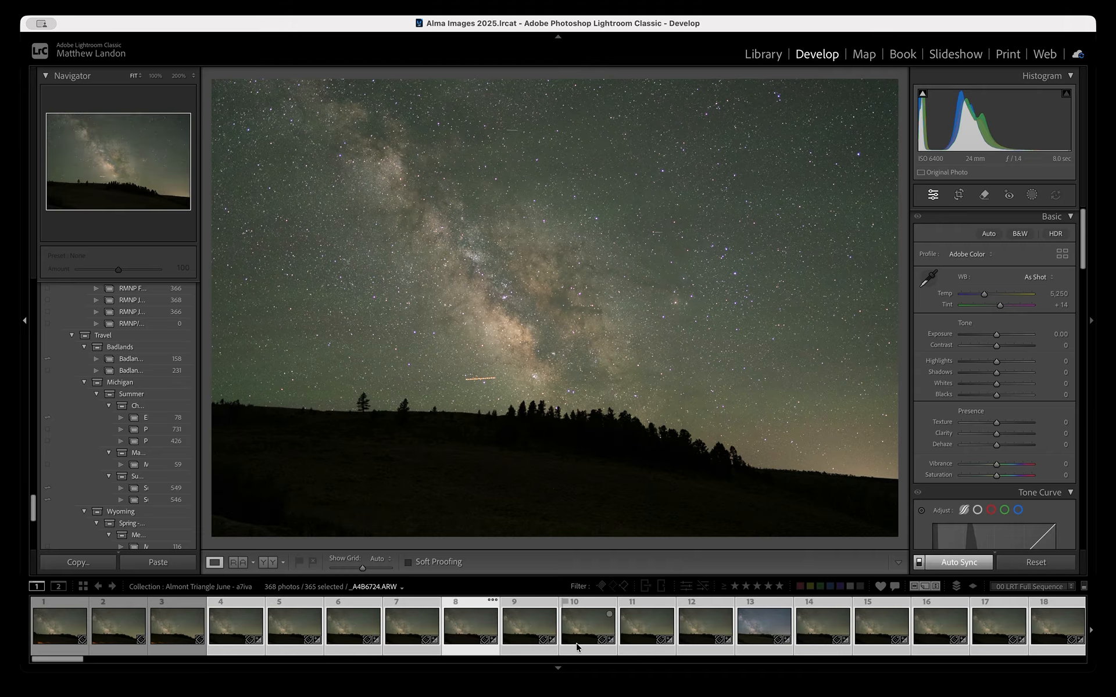
{"action": "left_click", "coordinate": [533, 629]}
{"action": "left_click", "coordinate": [577, 627]}
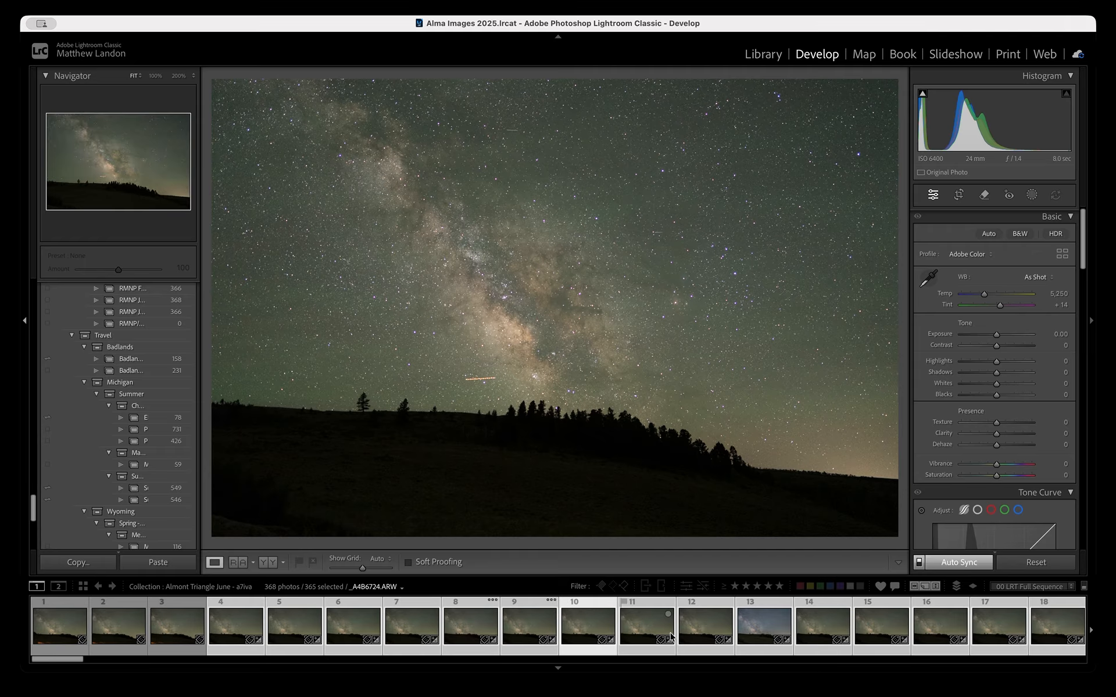
{"action": "left_click", "coordinate": [712, 631]}
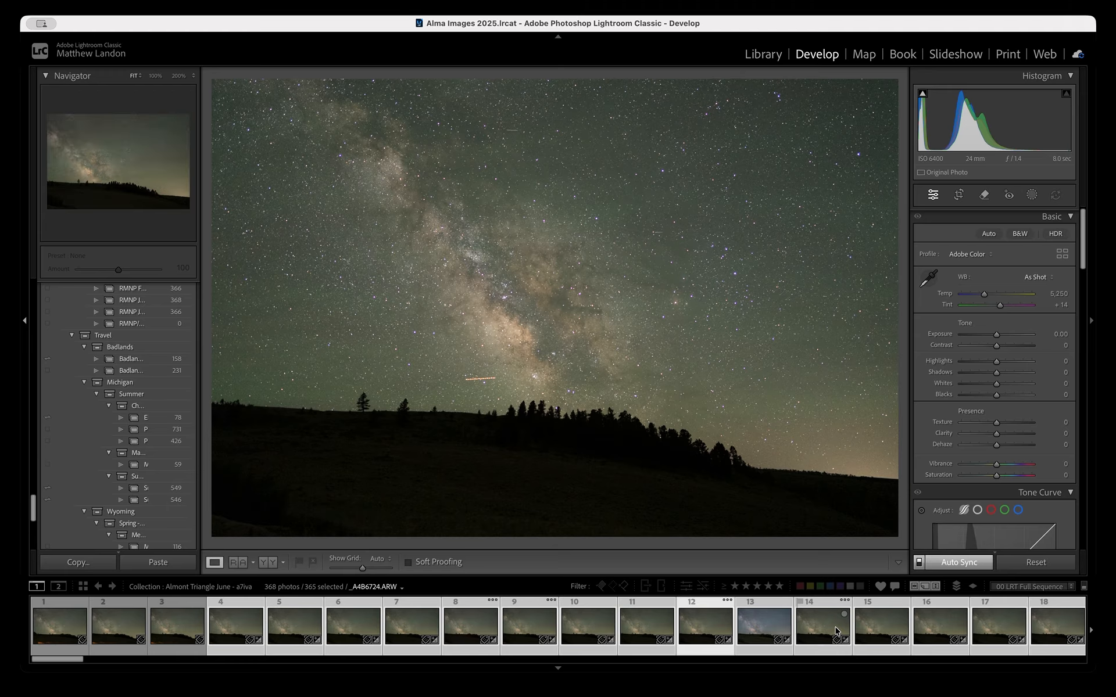
{"action": "left_click", "coordinate": [836, 631]}
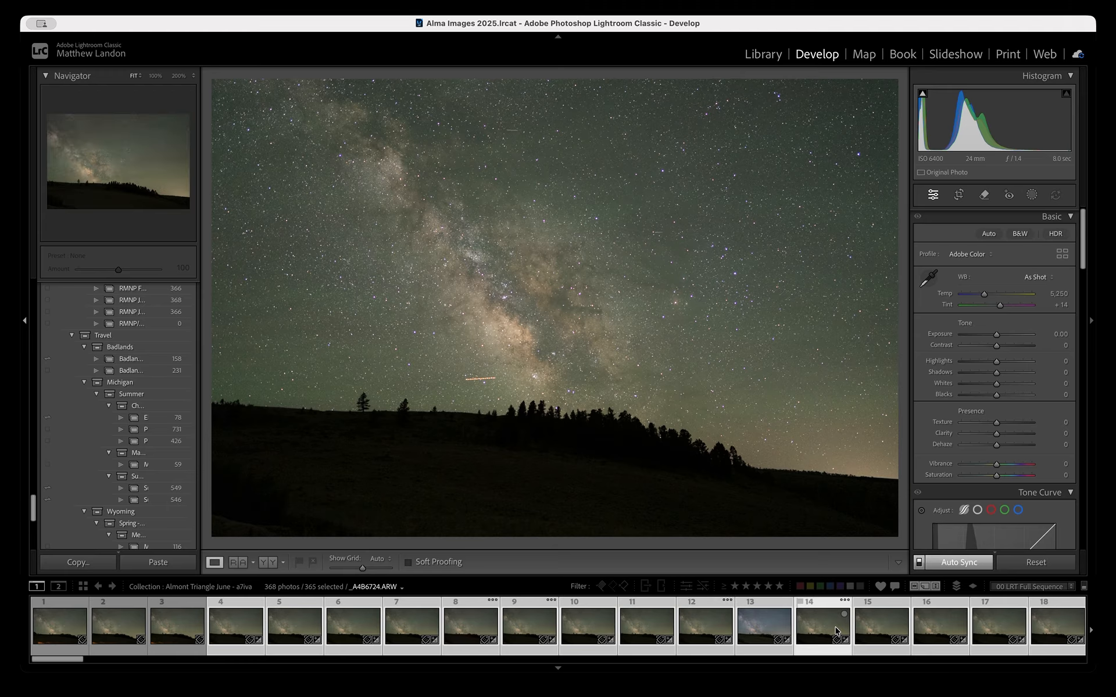
{"action": "scroll", "coordinate": [835, 631], "scroll_direction": "down", "scroll_amount": 10}
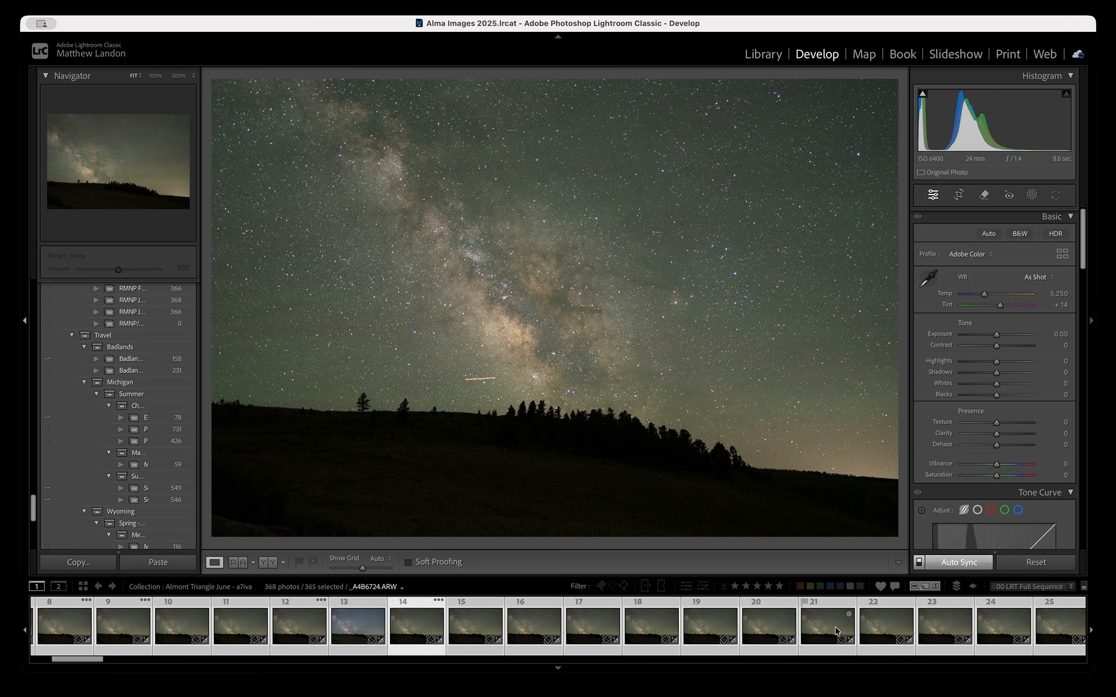
{"action": "scroll", "coordinate": [836, 632], "scroll_direction": "down", "scroll_amount": 10}
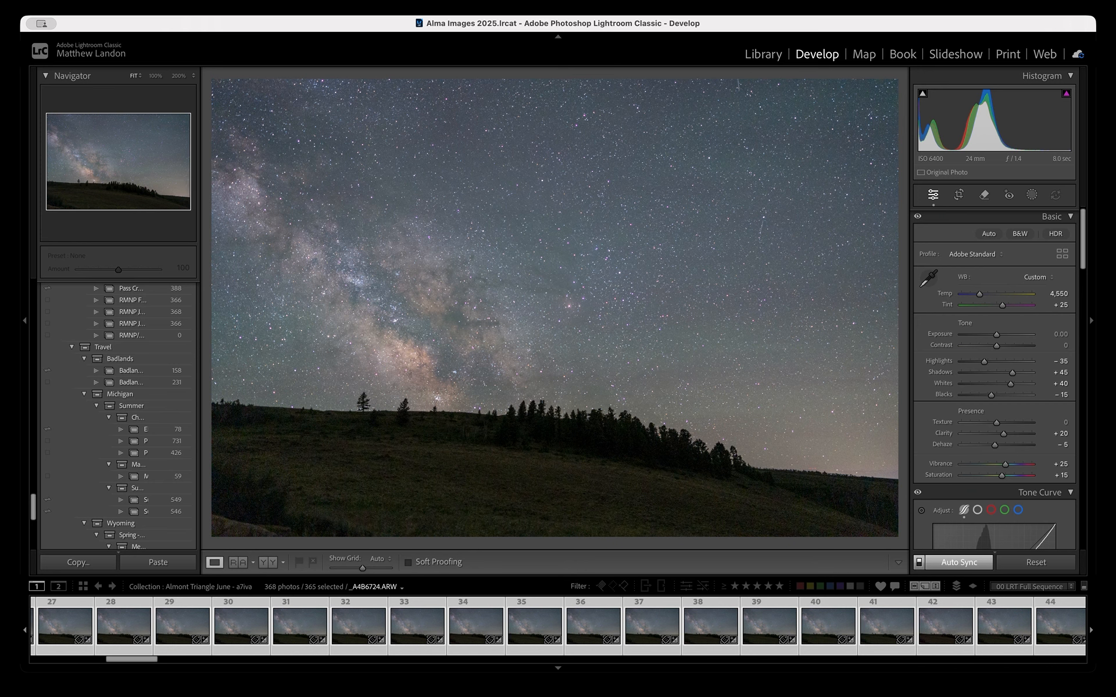
{"action": "key", "text": "super+Tab"}
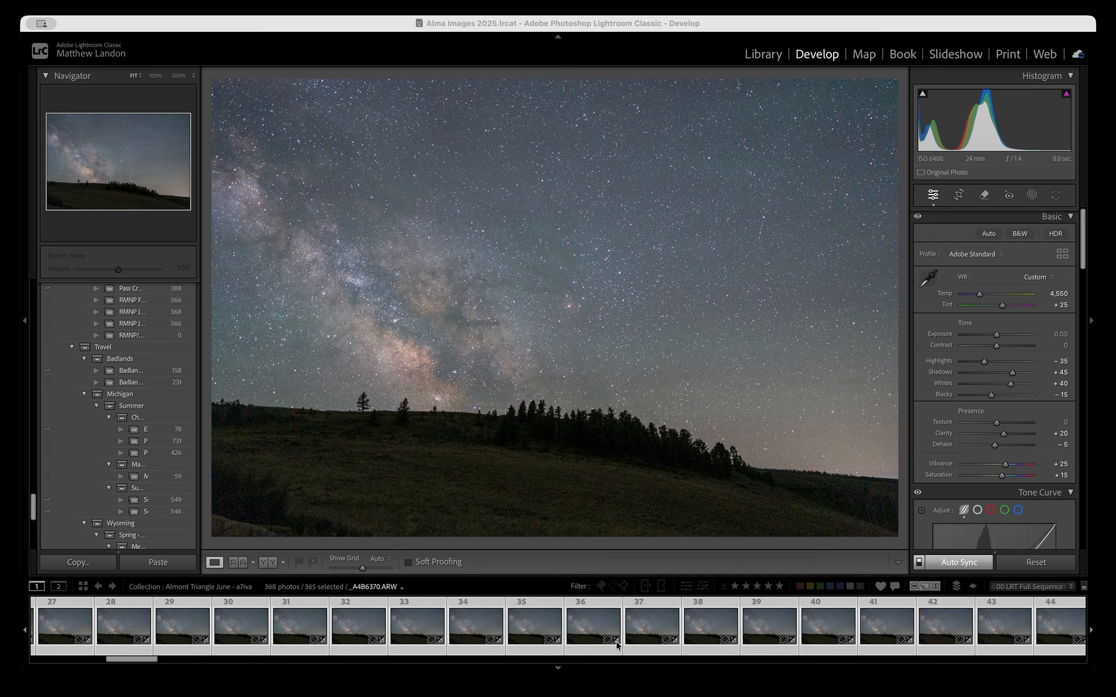
{"action": "scroll", "coordinate": [616, 643], "scroll_direction": "left", "scroll_amount": 1}
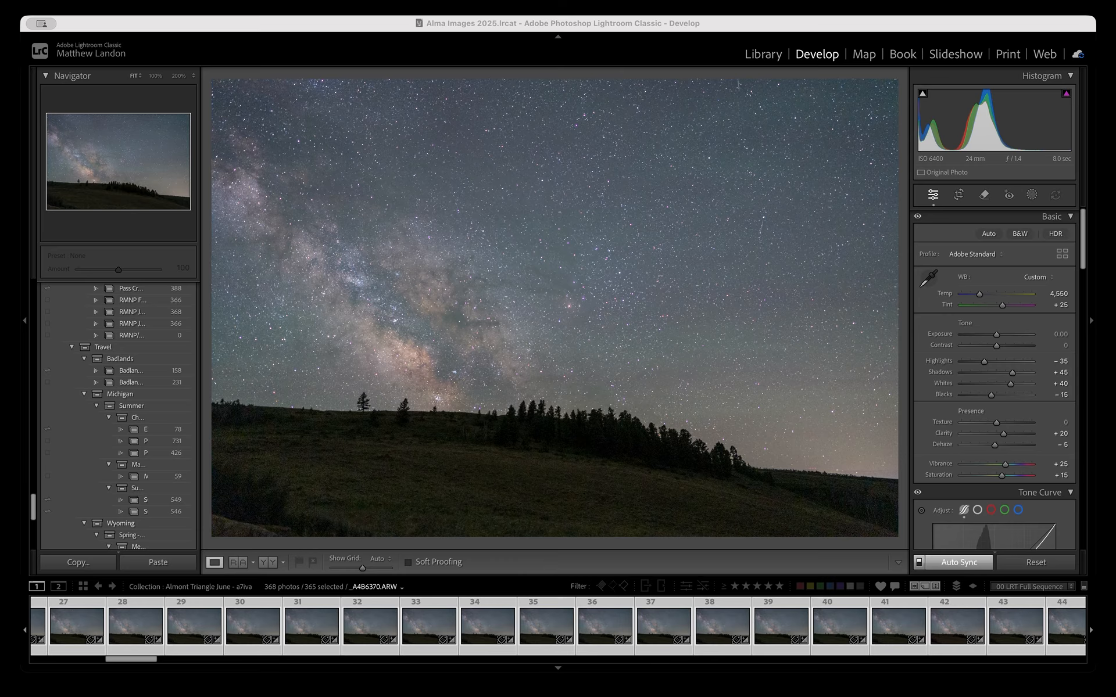